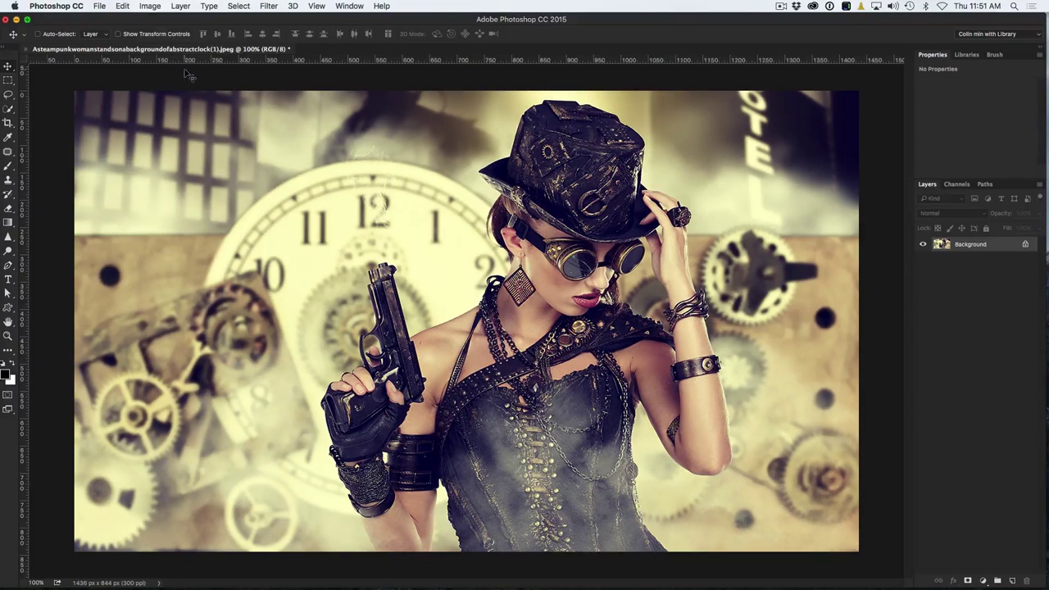
# Create a new 4 × 4 pixel document at 300 ppi with a white background.
pyautogui.click(99, 6)
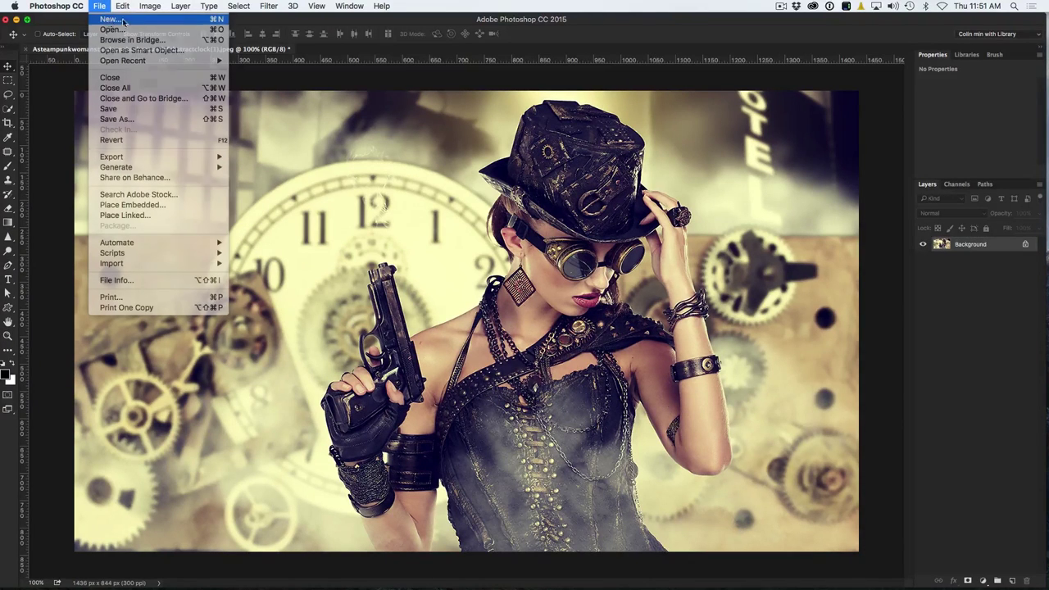
pyautogui.click(98, 20)
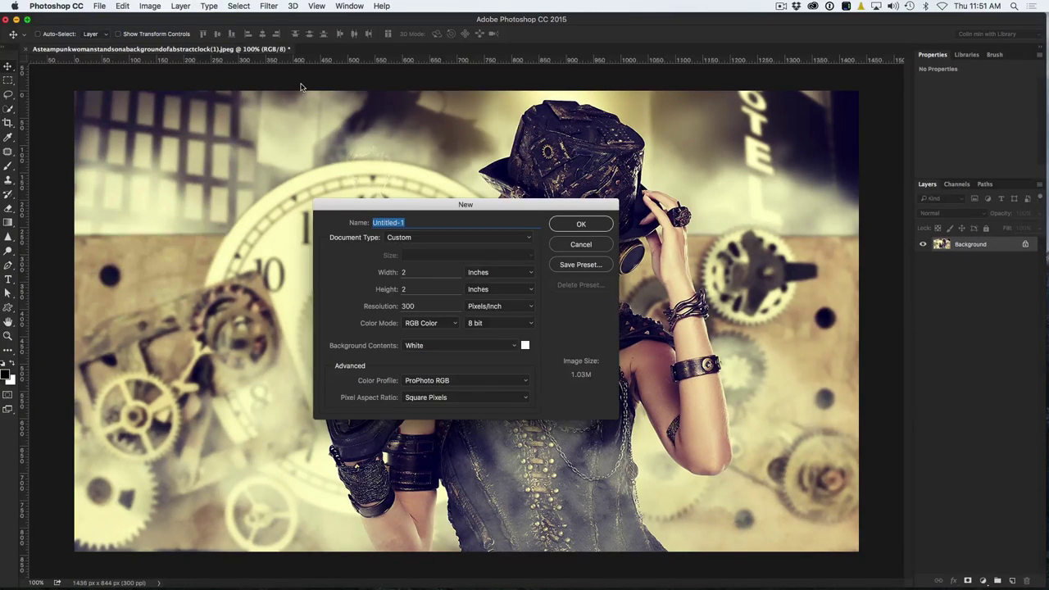
pyautogui.click(489, 272)
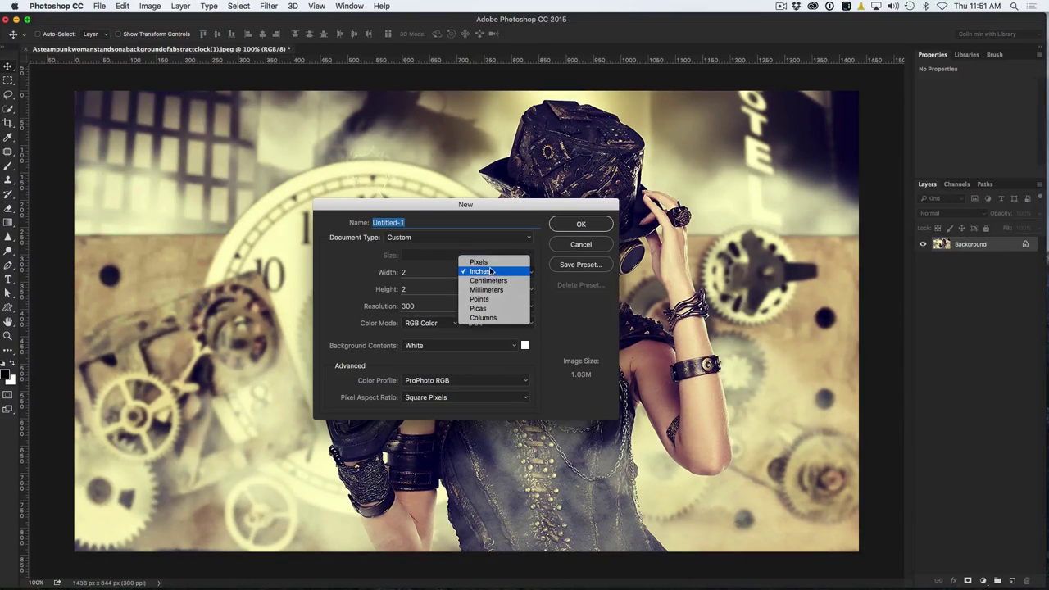
pyautogui.click(495, 258)
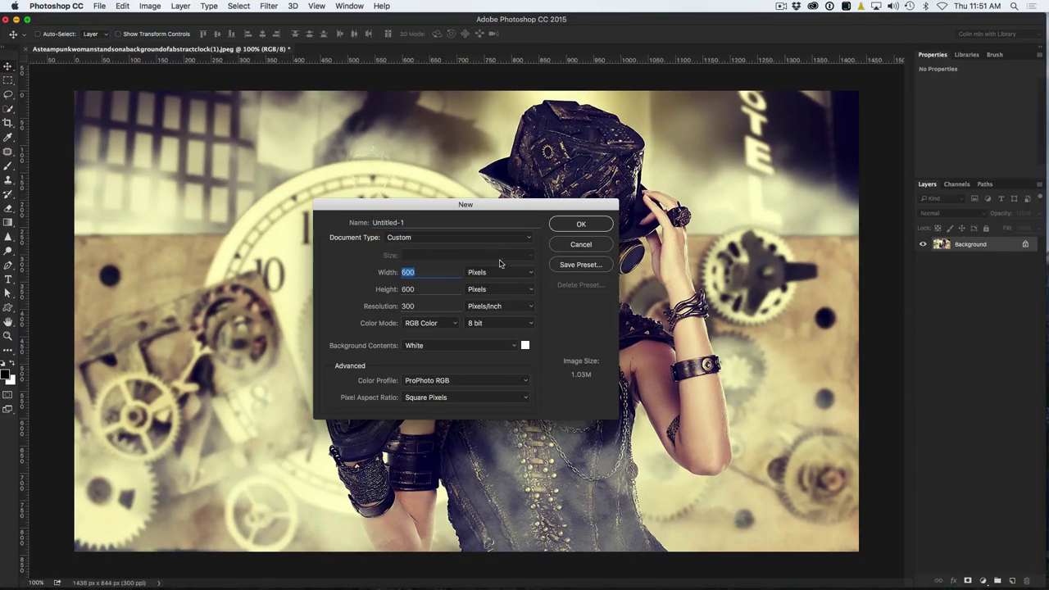
pyautogui.click(449, 206)
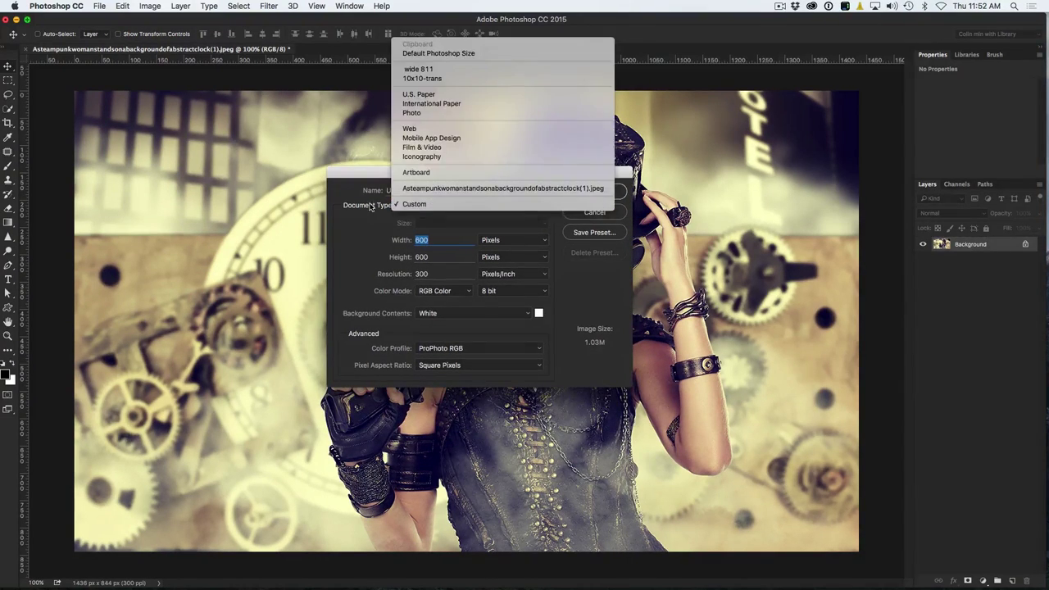
pyautogui.click(357, 196)
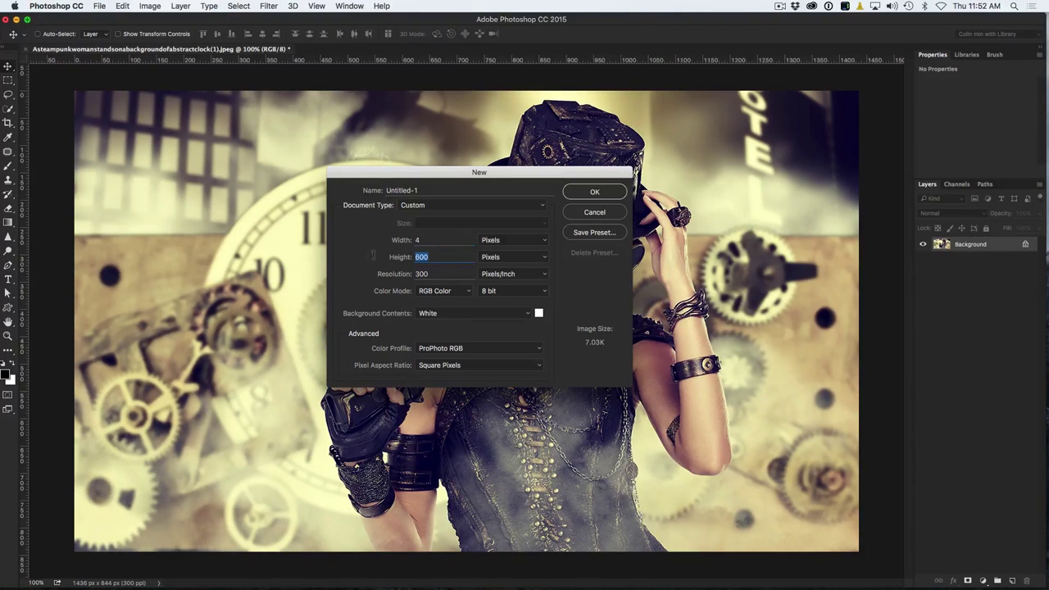
pyautogui.write('4')
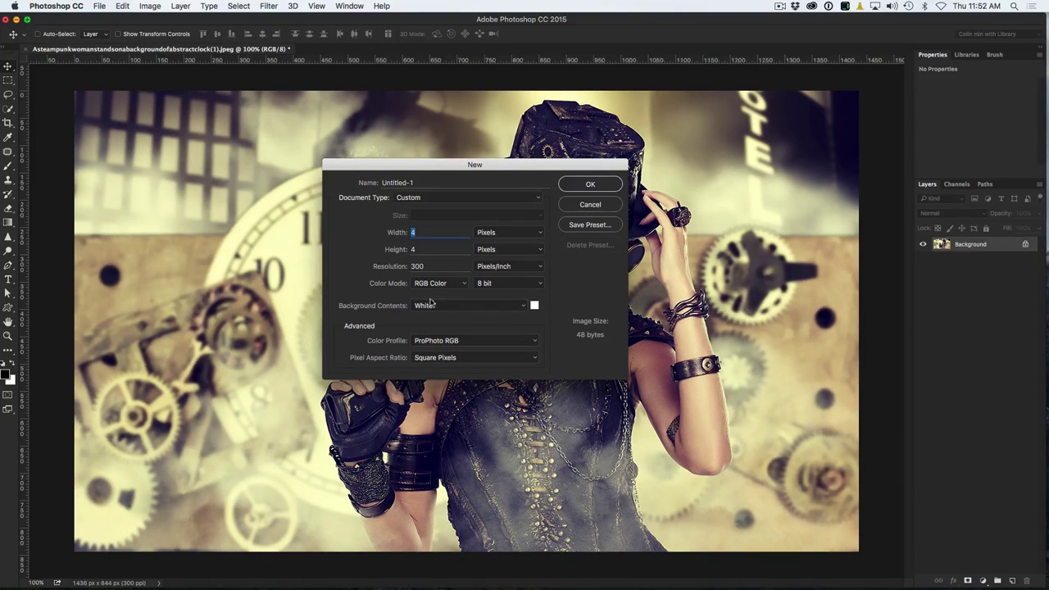
pyautogui.click(592, 185)
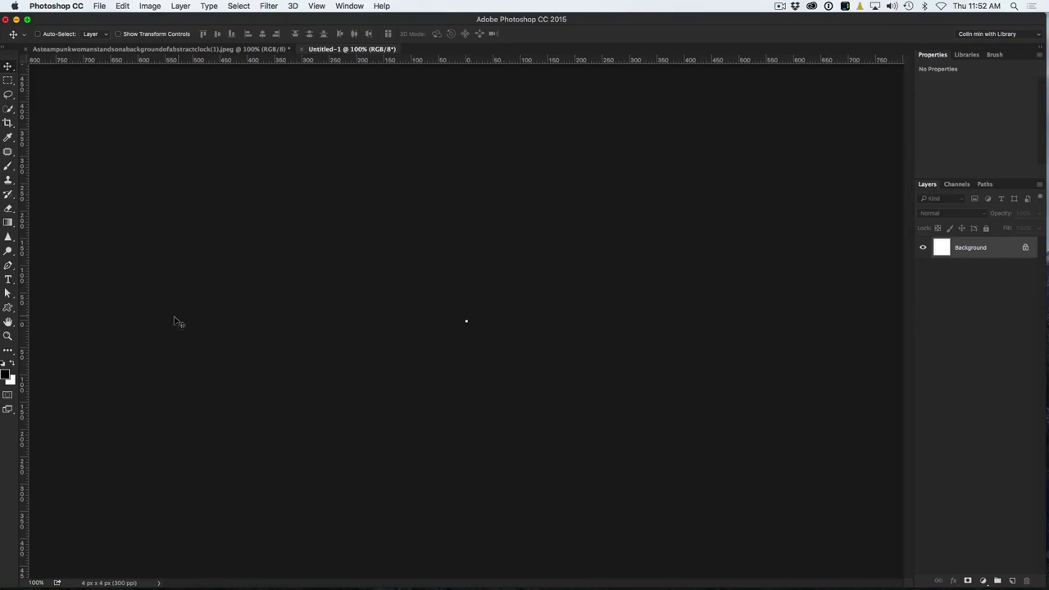
# Zoom the canvas to 3200% and pencil its top two pixel rows black.
pyautogui.click(7, 337)
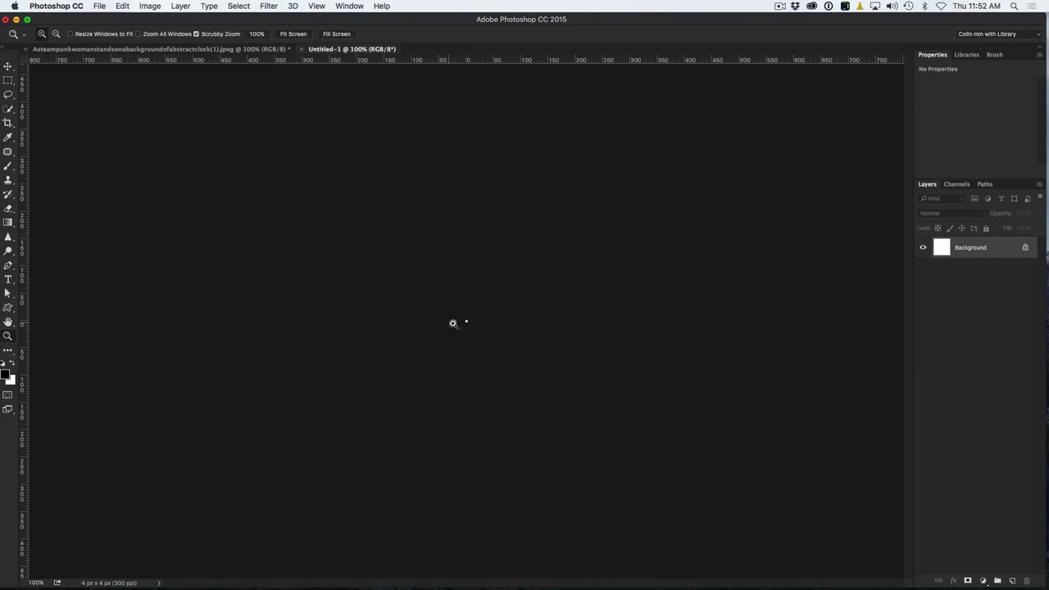
pyautogui.moveTo(469, 323); pyautogui.dragTo(470, 324)
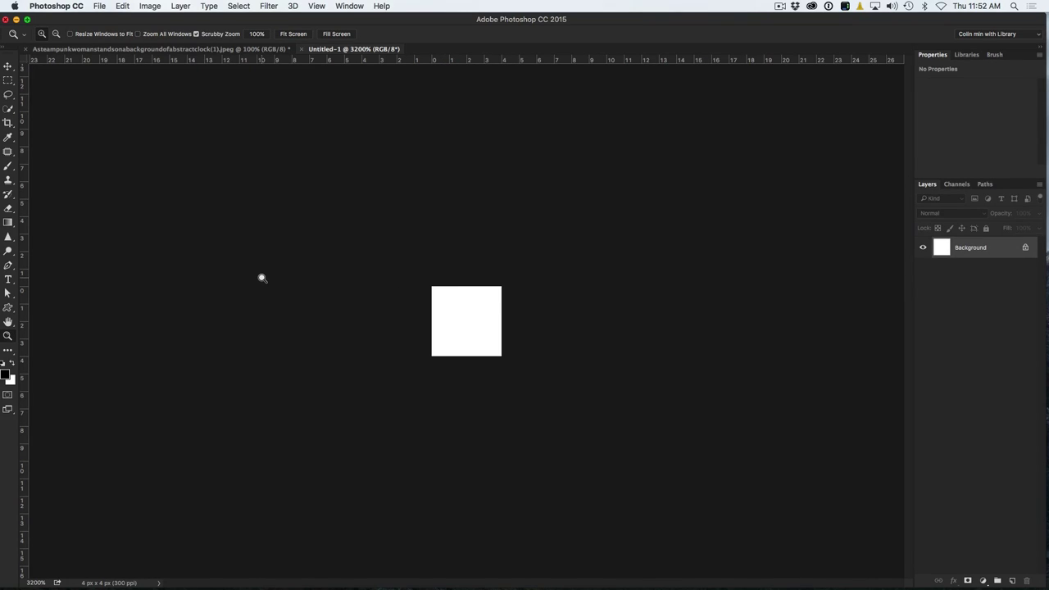
pyautogui.click(8, 168)
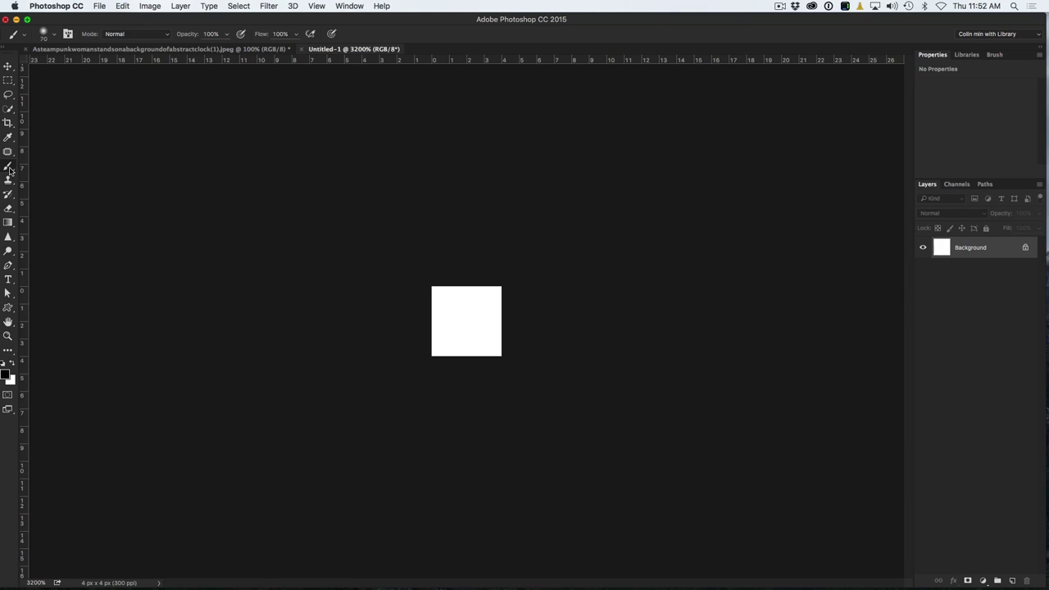
pyautogui.click(58, 175)
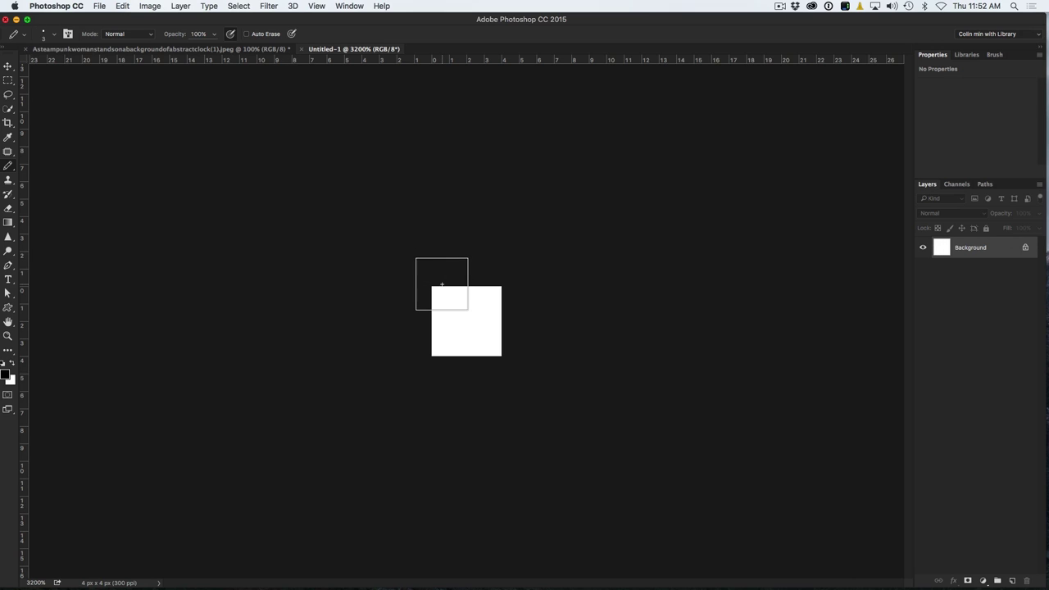
pyautogui.moveTo(440, 284)
pyautogui.mouseDown()
pyautogui.moveTo(501, 289)
pyautogui.moveTo(373, 281)
pyautogui.mouseUp()
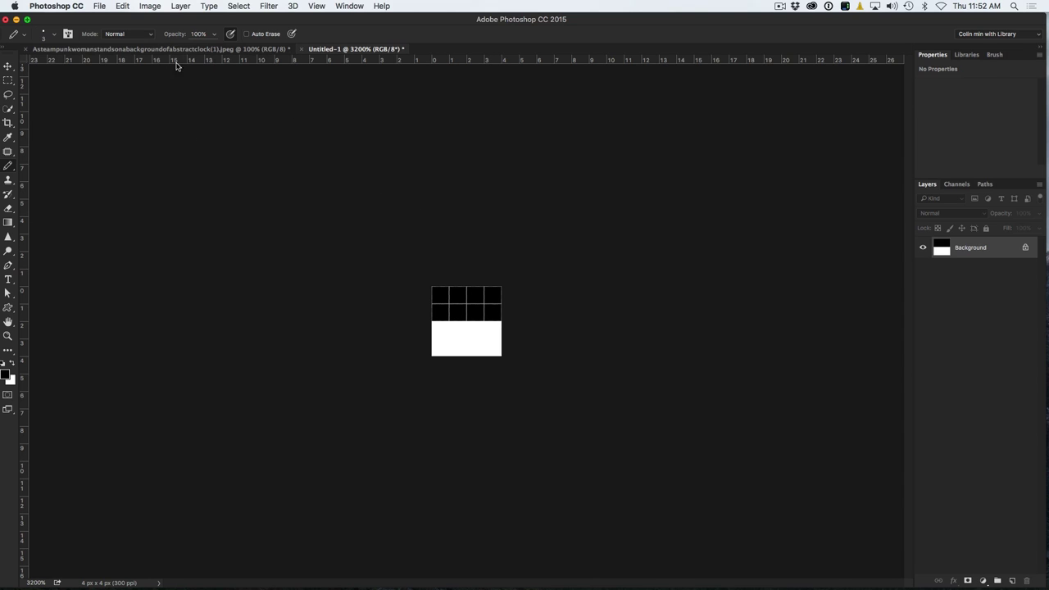
# Save the canvas as a pattern named 'sl 4x4'.
pyautogui.click(130, 5)
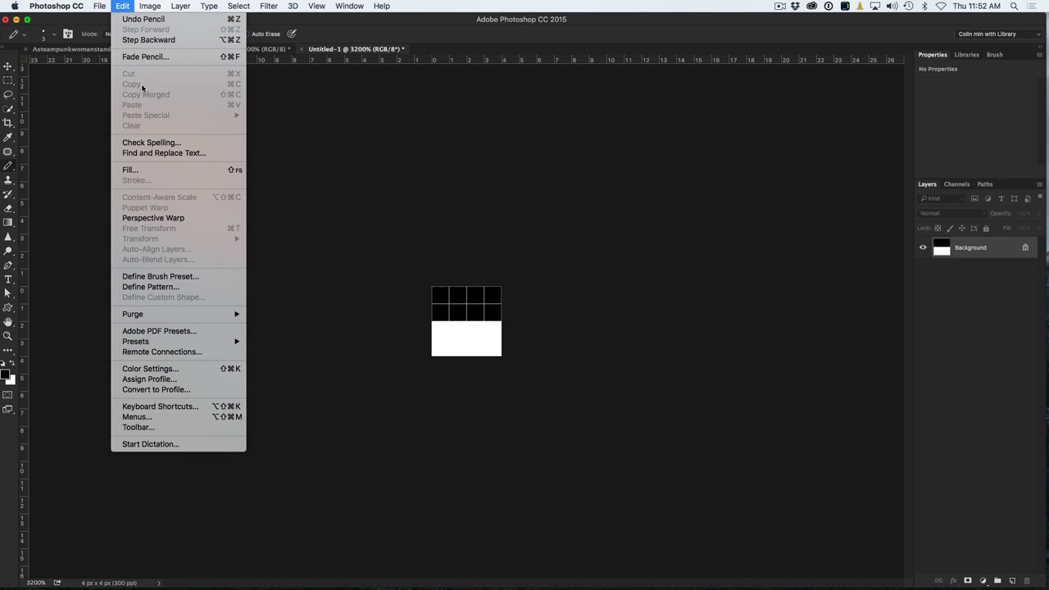
pyautogui.click(152, 287)
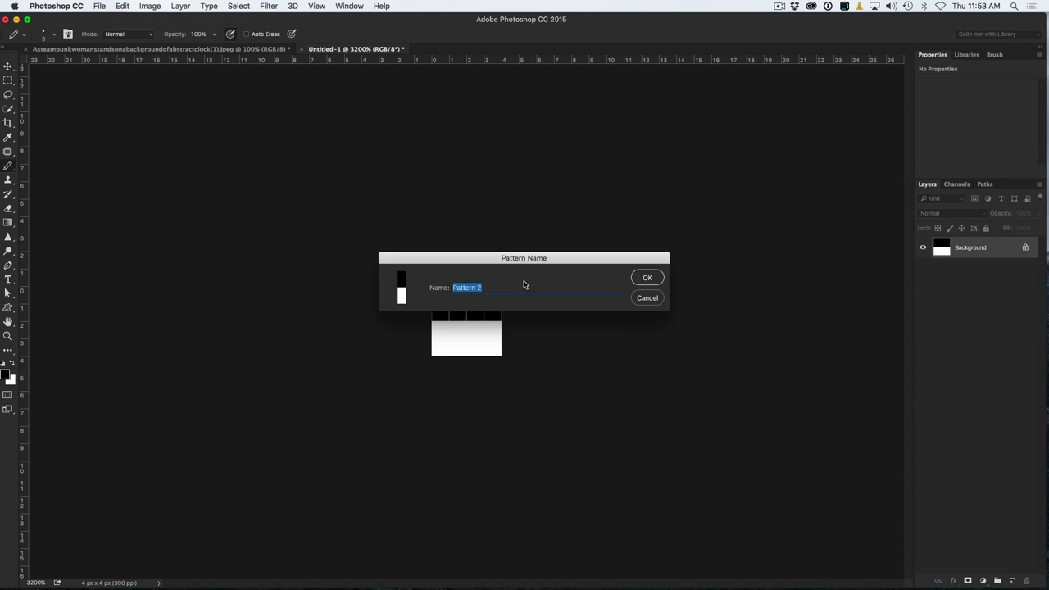
pyautogui.write('sl 4x4')
pyautogui.click(646, 277)
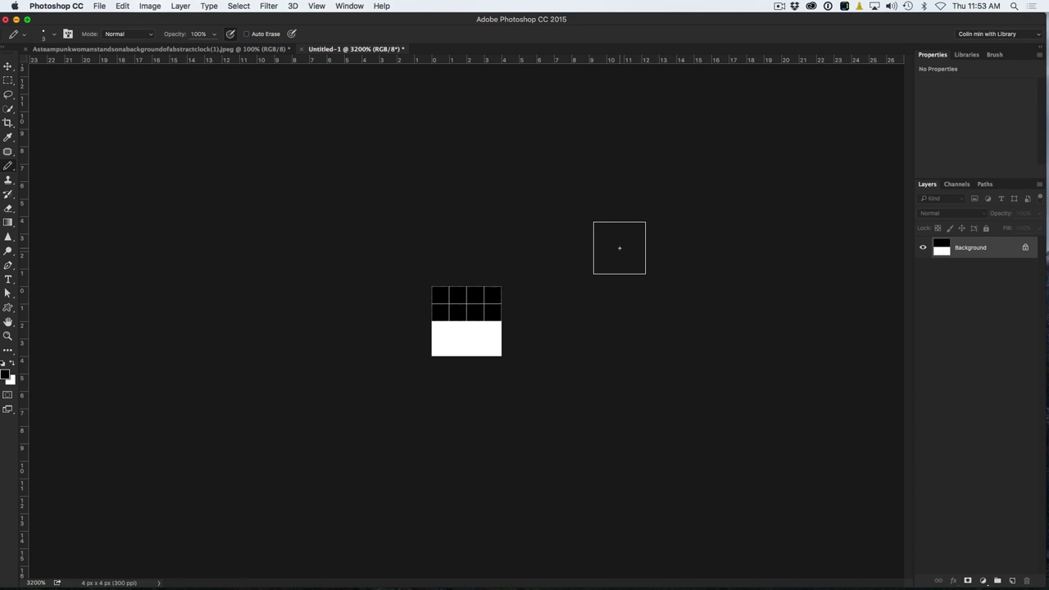
# Create an 8 × 8 pixel document, zoom to 3200%, and paint its top four rows black.
pyautogui.click(101, 7)
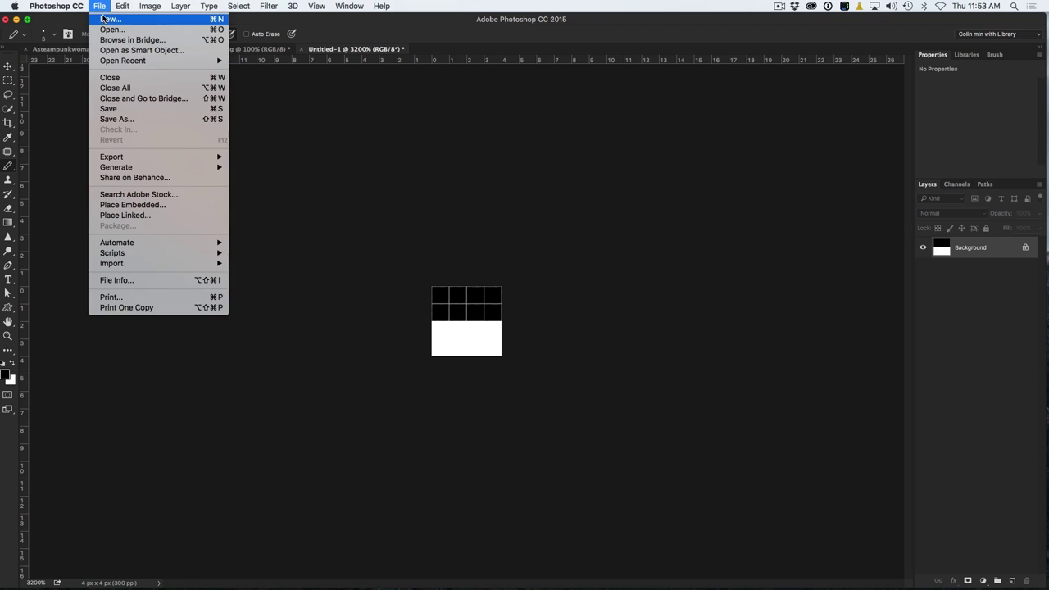
pyautogui.click(104, 18)
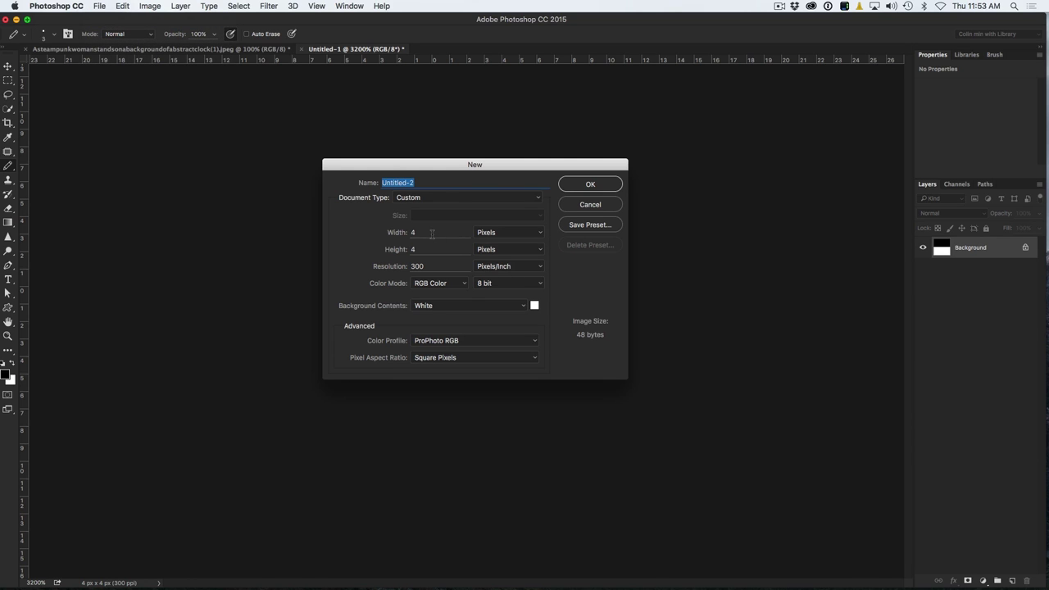
pyautogui.press('Tab')
pyautogui.write('8')
pyautogui.press('Tab')
pyautogui.write('8')
pyautogui.click(591, 183)
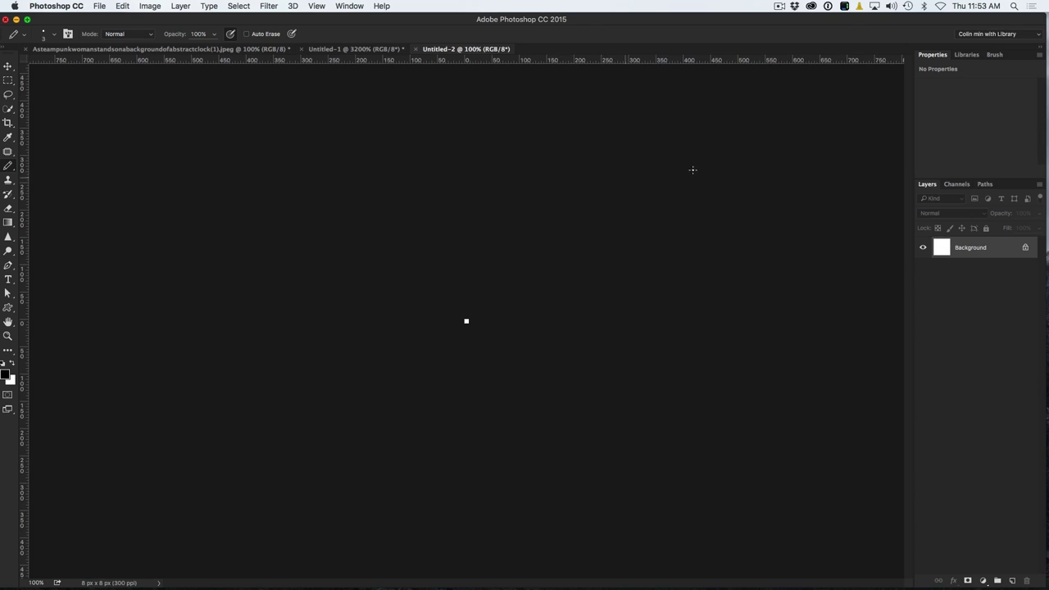
pyautogui.press('super+0')
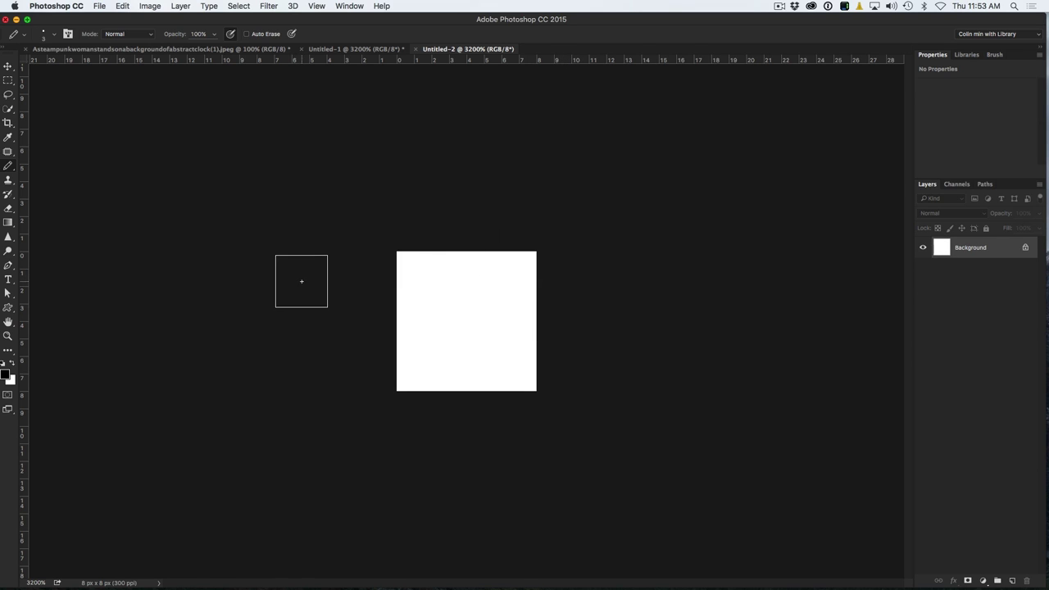
pyautogui.moveTo(366, 255)
pyautogui.mouseDown()
pyautogui.moveTo(596, 264)
pyautogui.moveTo(286, 273)
pyautogui.moveTo(594, 280)
pyautogui.moveTo(511, 296)
pyautogui.moveTo(354, 300)
pyautogui.mouseUp()
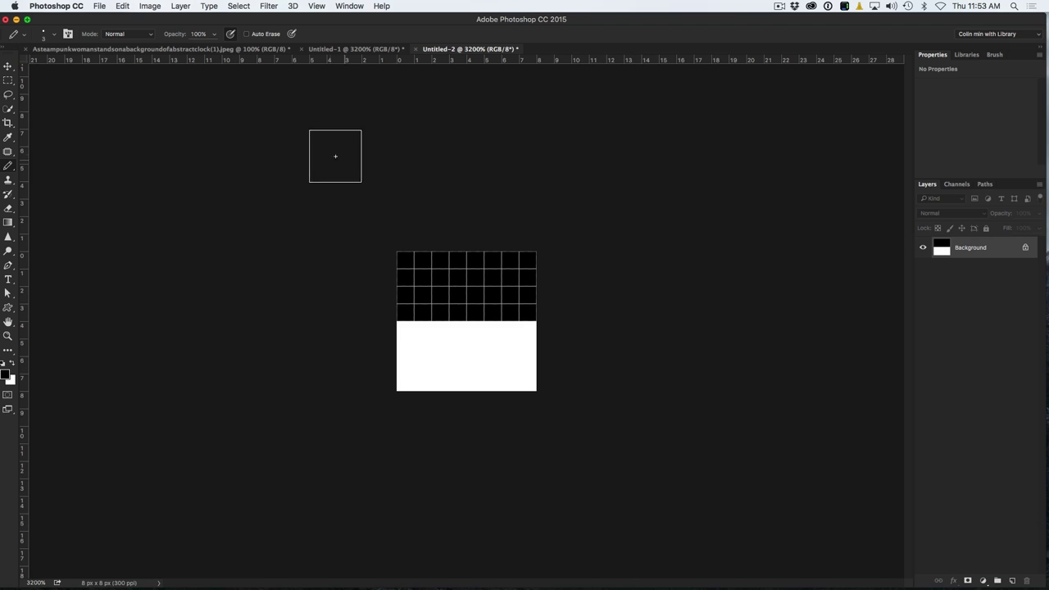
# Save the canvas as a pattern named 'sl 8x8'.
pyautogui.click(123, 6)
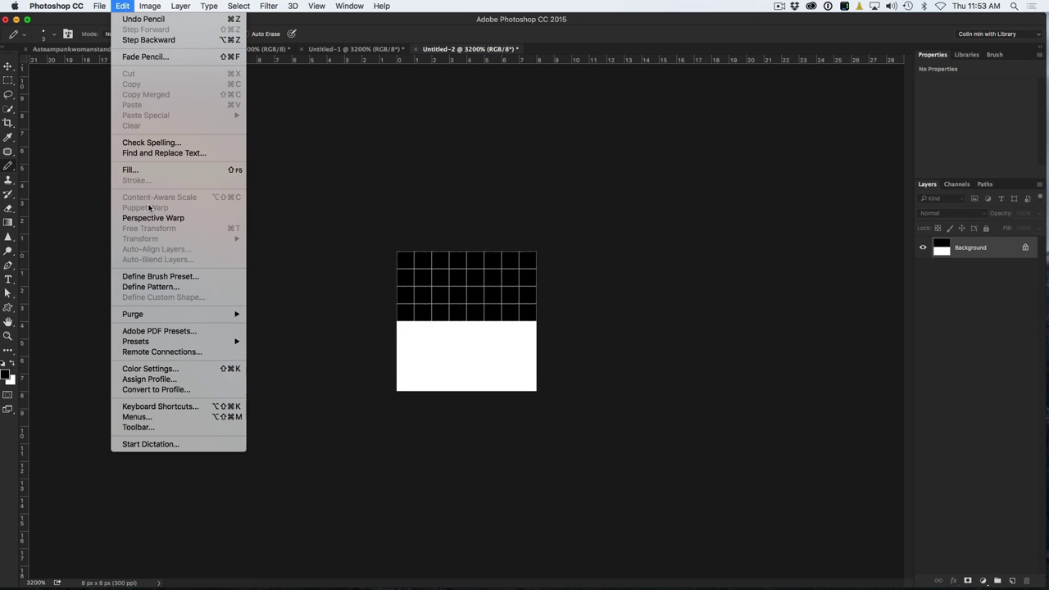
pyautogui.click(170, 287)
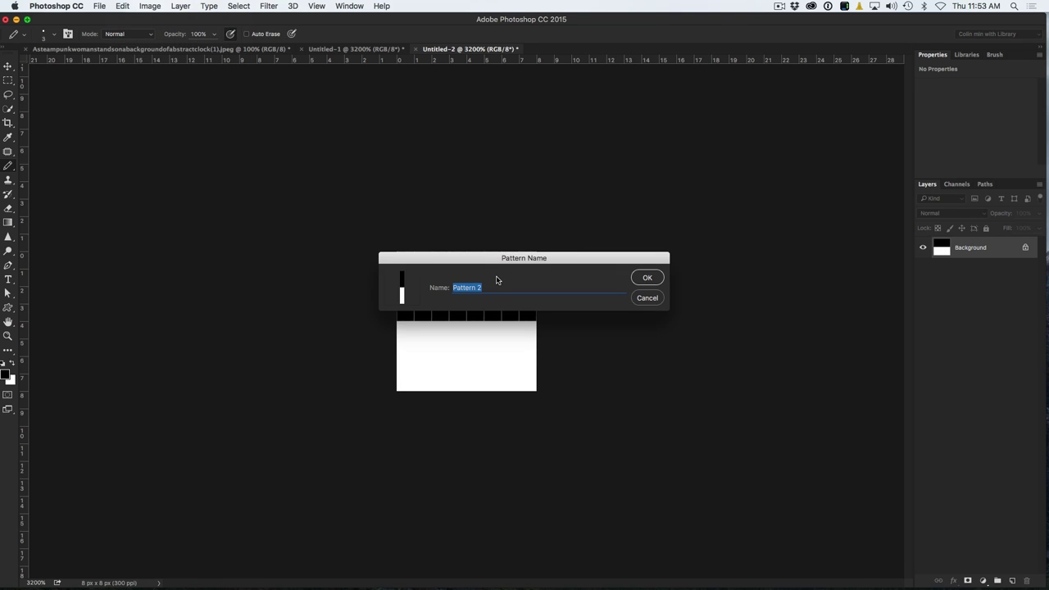
pyautogui.write('sl 8x8')
pyautogui.click(647, 279)
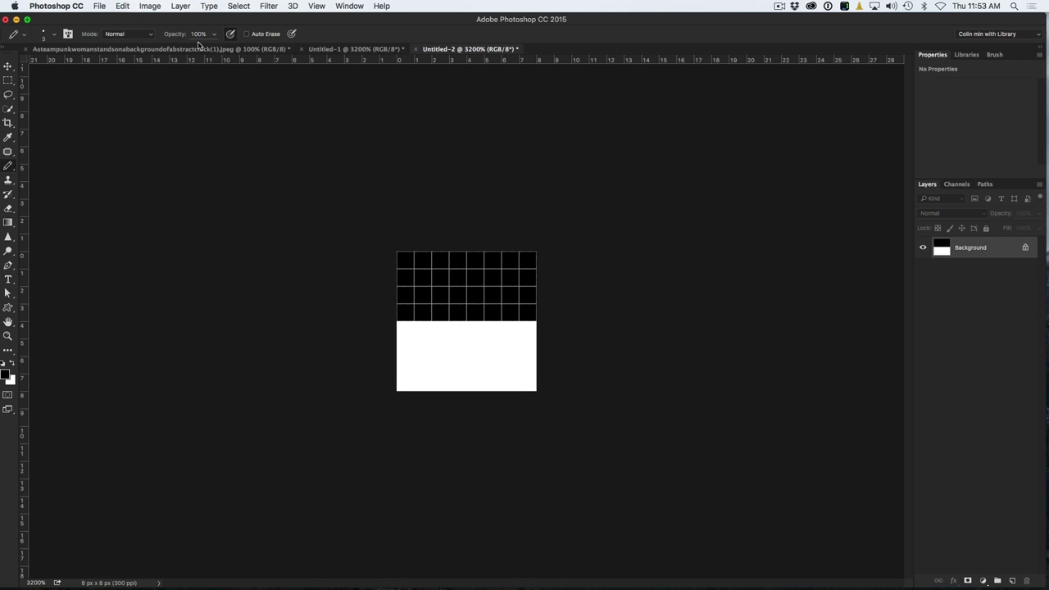
# Resize the image to 12 × 12 pixels.
pyautogui.click(149, 5)
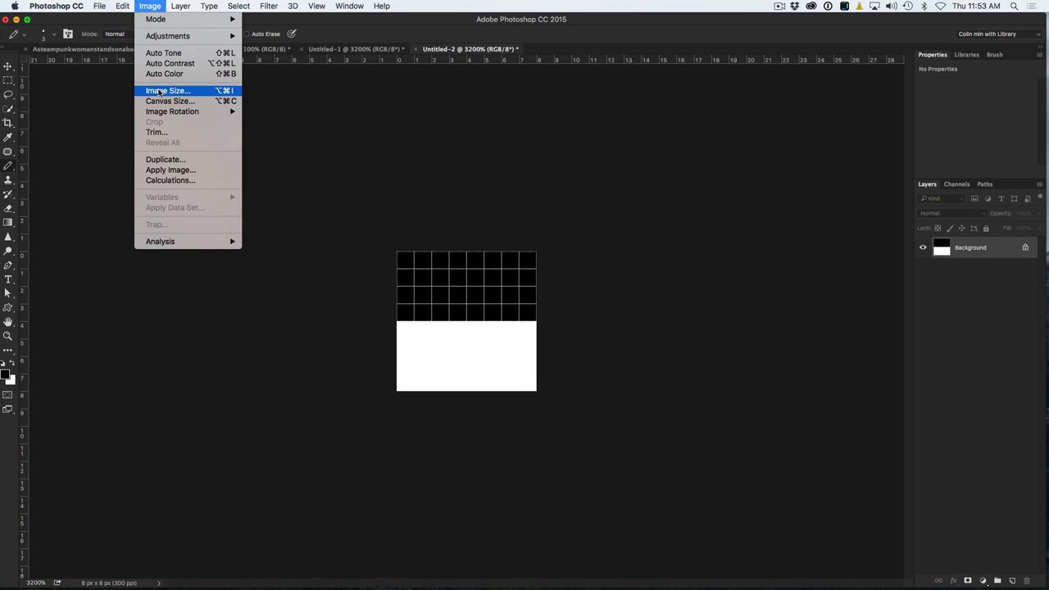
pyautogui.click(161, 90)
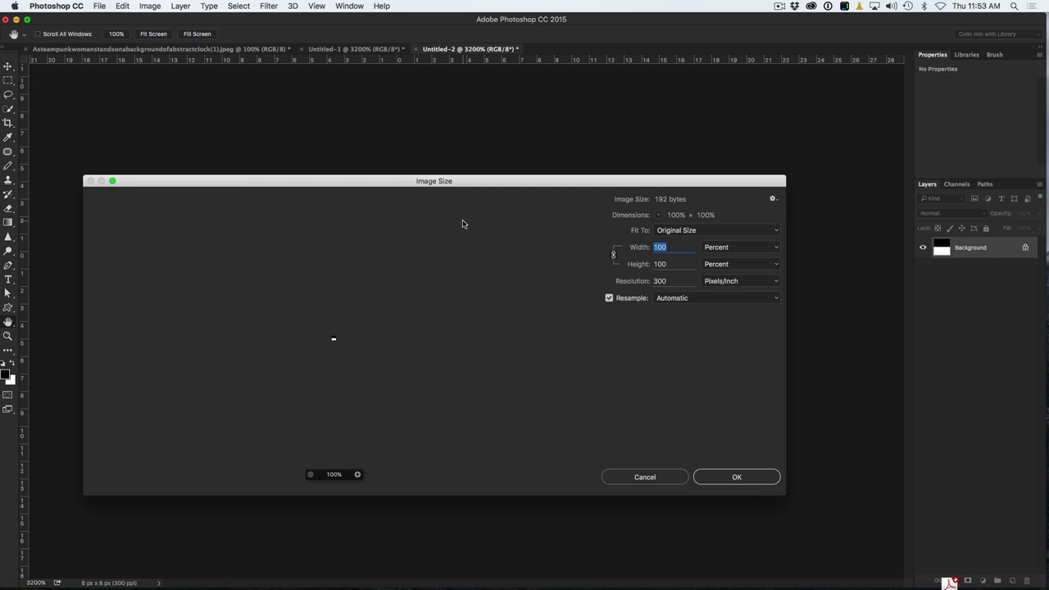
pyautogui.click(719, 248)
pyautogui.click(715, 255)
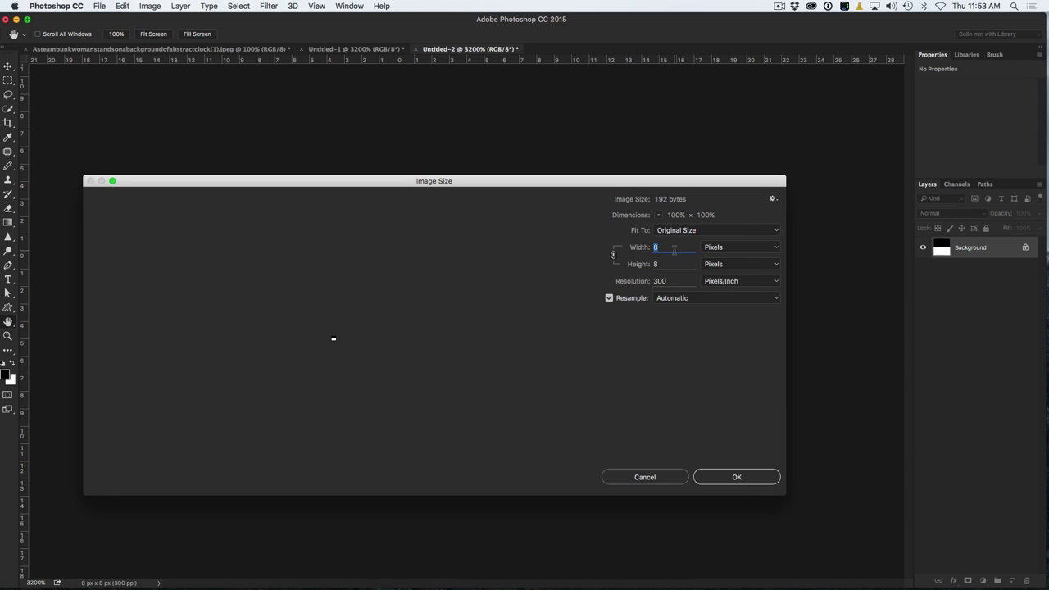
pyautogui.write('12')
pyautogui.click(733, 479)
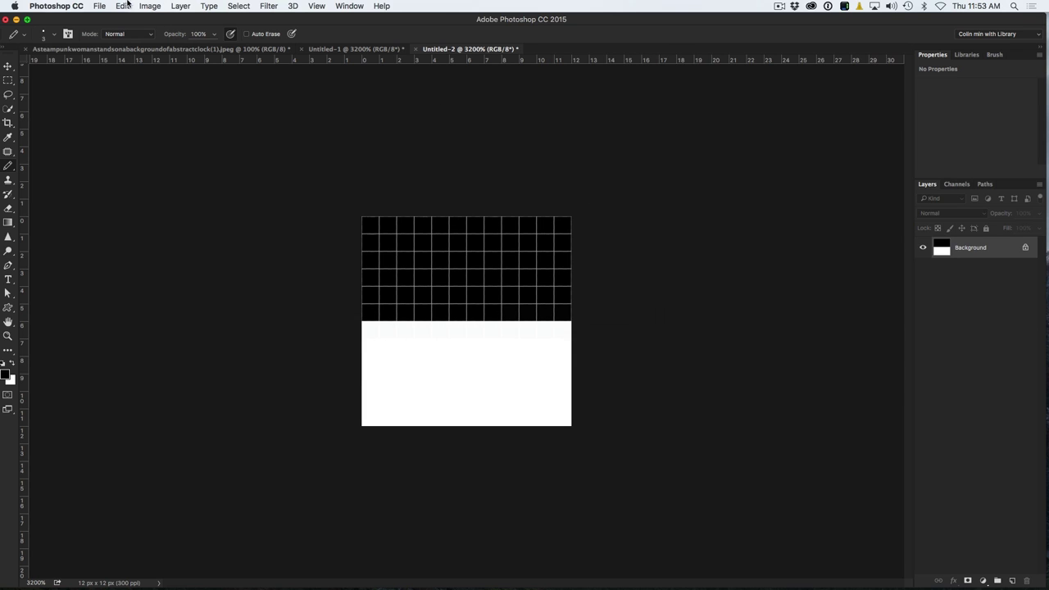
# Save the 12 × 12 tile as a pattern named 'sl 12x12'.
pyautogui.click(99, 6)
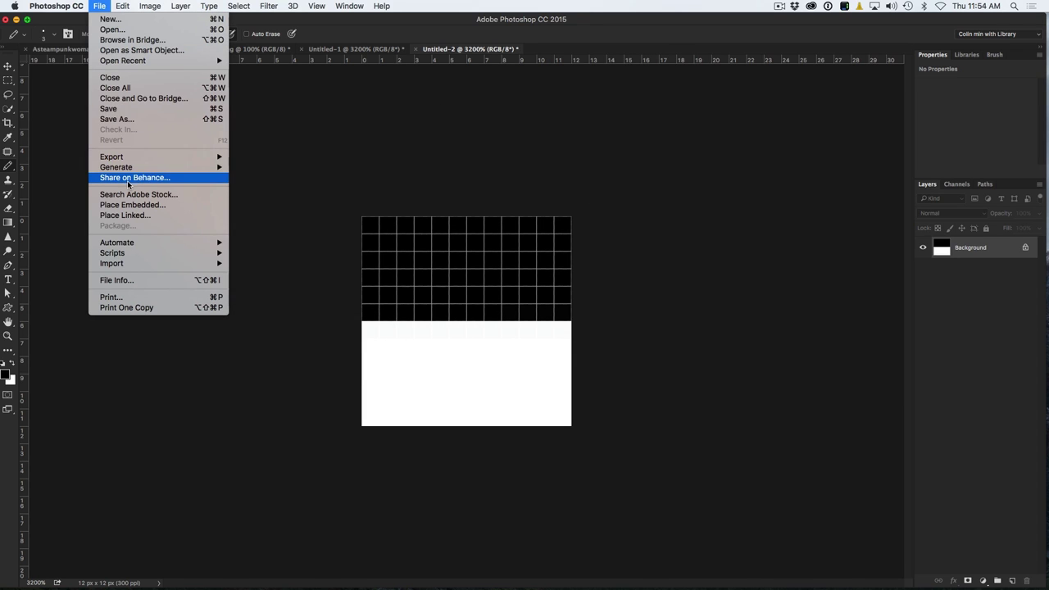
pyautogui.moveTo(126, 4)
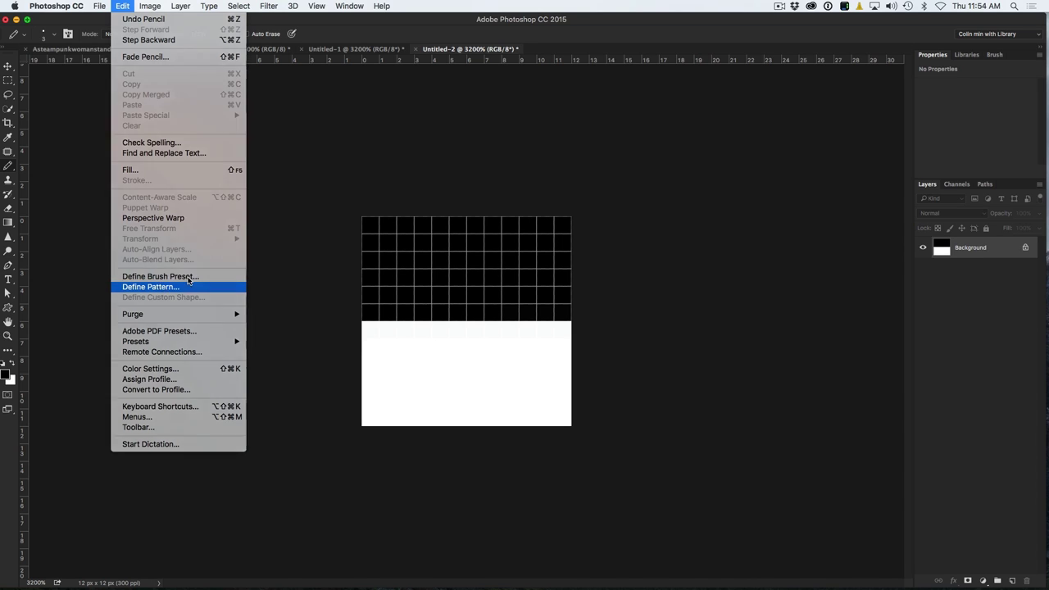
pyautogui.click(151, 287)
pyautogui.write('sl 12x12')
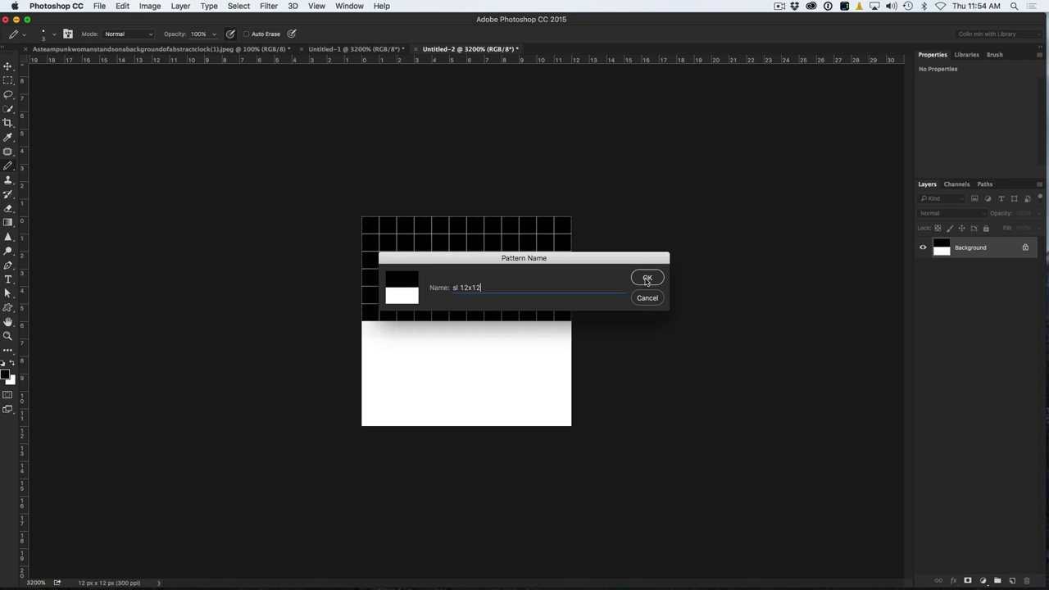
pyautogui.click(647, 279)
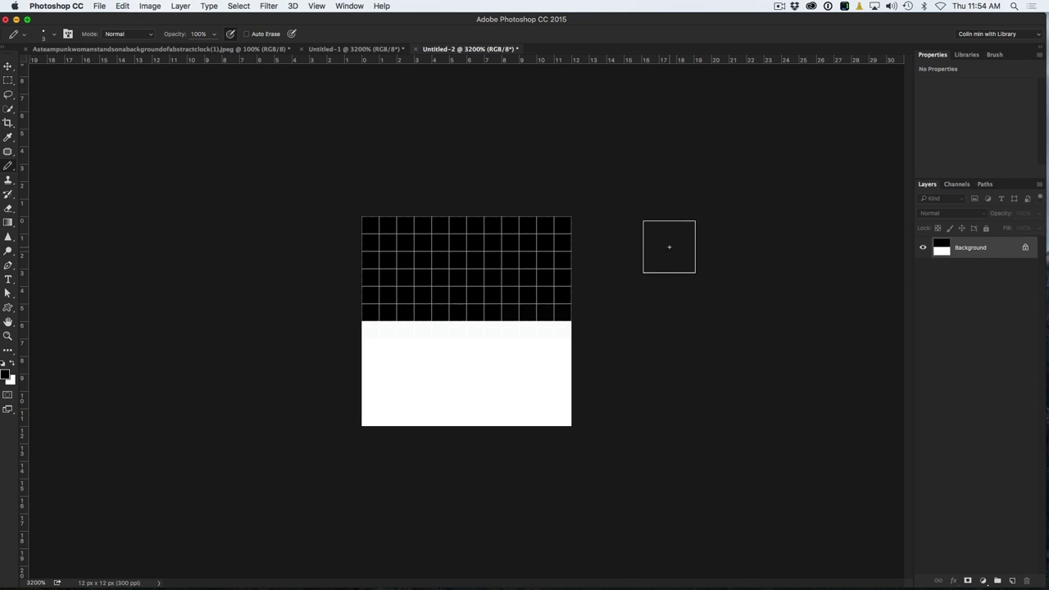
pyautogui.click(151, 5)
# Shrink the image to 2 × 2 pixels.
pyautogui.click(163, 92)
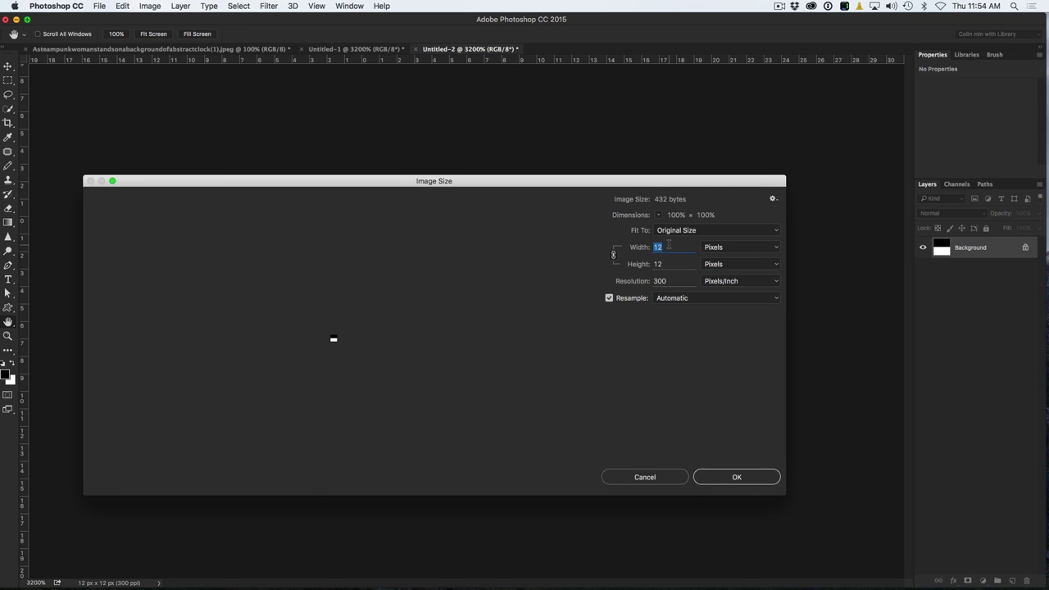
pyautogui.write('2')
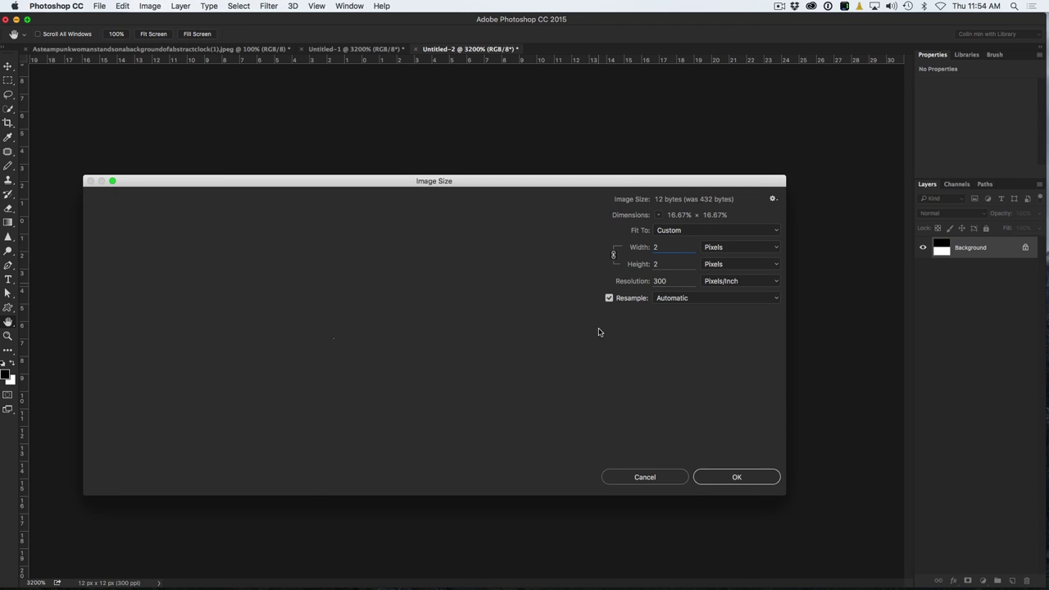
pyautogui.click(772, 483)
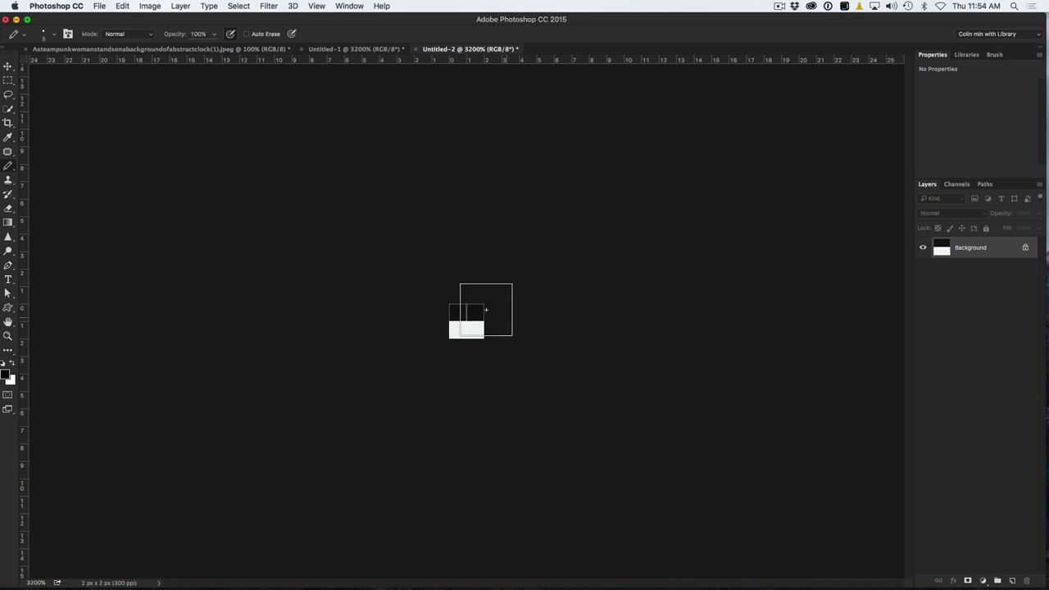
# Start defining the tile as a brush preset, then cancel it.
pyautogui.click(123, 5)
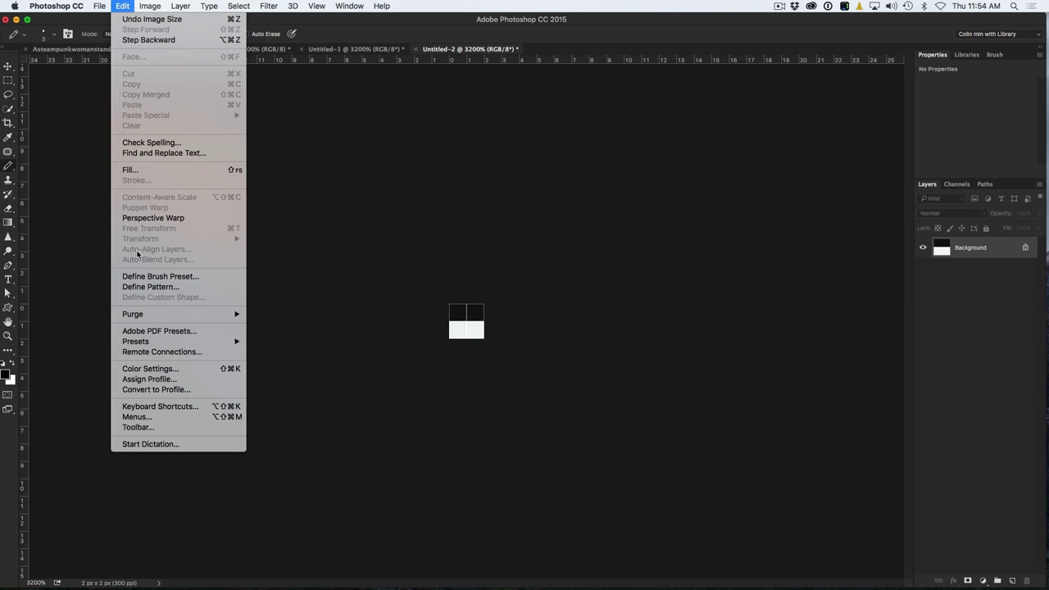
pyautogui.click(144, 276)
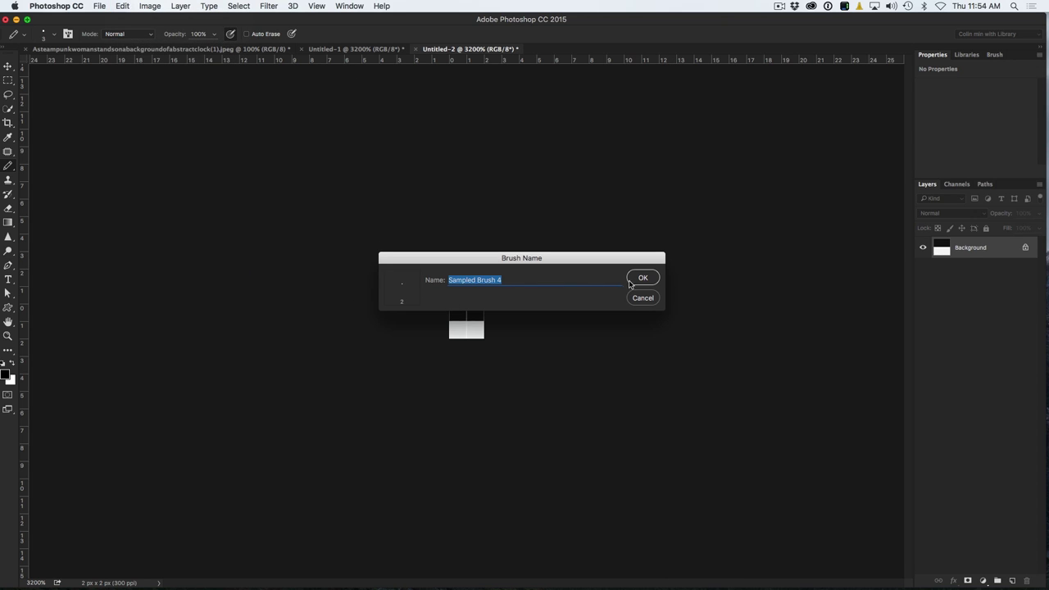
pyautogui.click(643, 278)
pyautogui.click(641, 301)
# Save the 2 × 2 tile as a pattern named 'sl 2x2'.
pyautogui.click(121, 5)
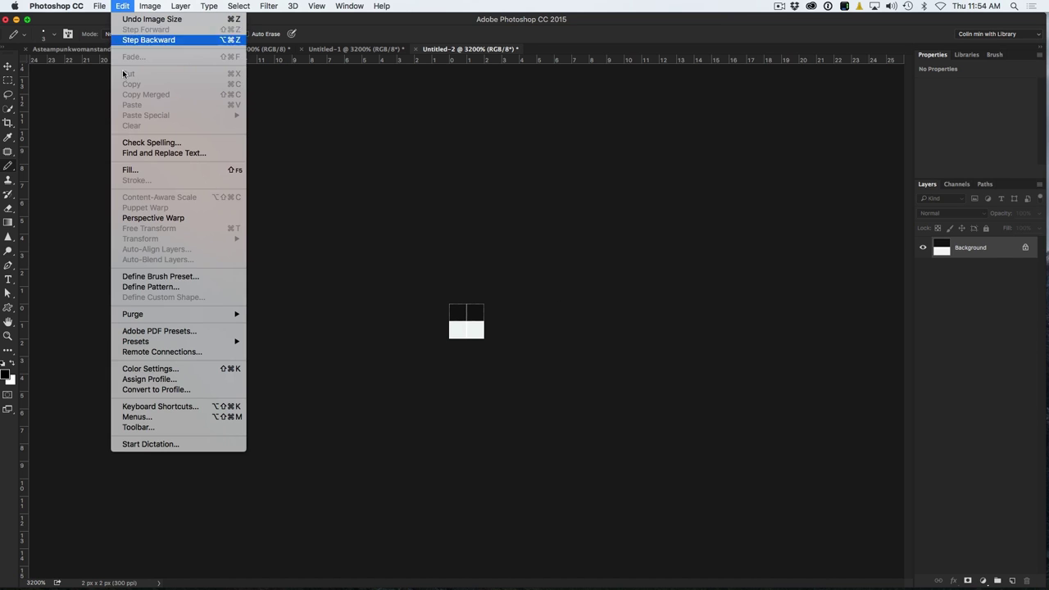
pyautogui.click(152, 288)
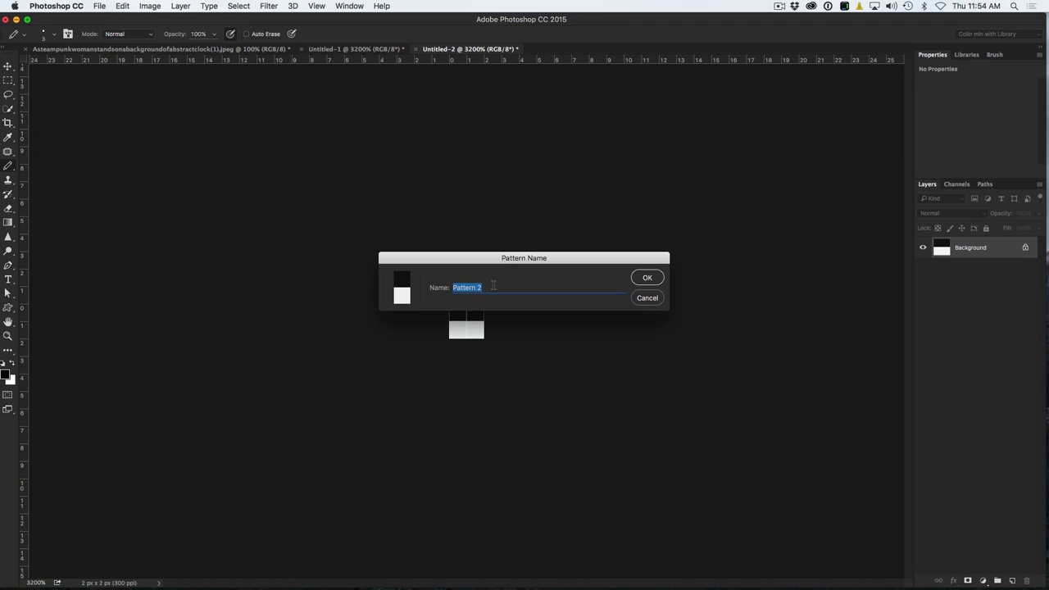
pyautogui.write('s')
pyautogui.click(647, 277)
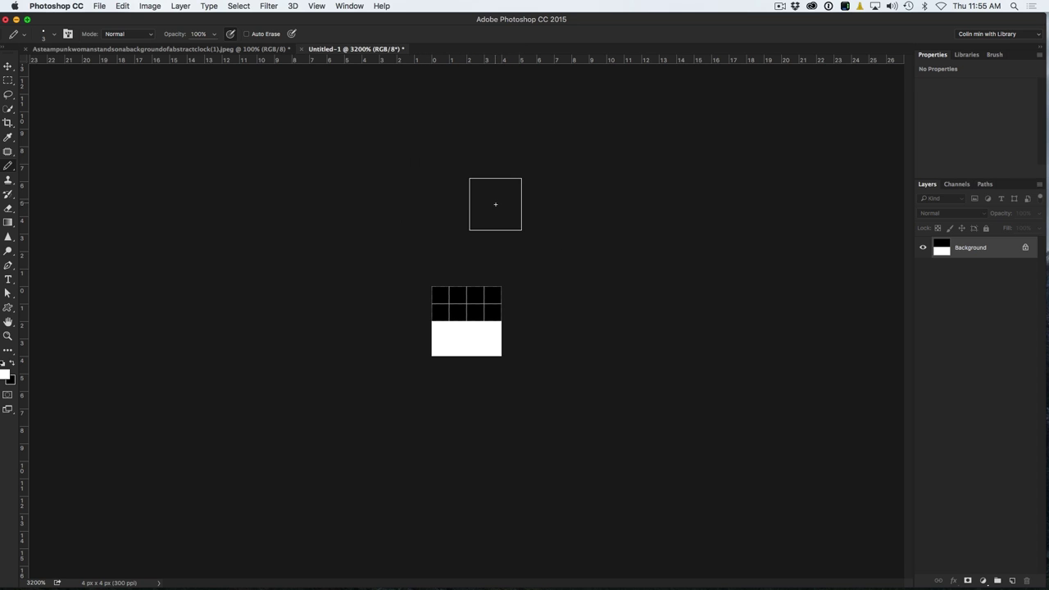
# Close Untitled-1 without saving, leaving only the steampunk photo open.
pyautogui.click(302, 49)
pyautogui.click(500, 208)
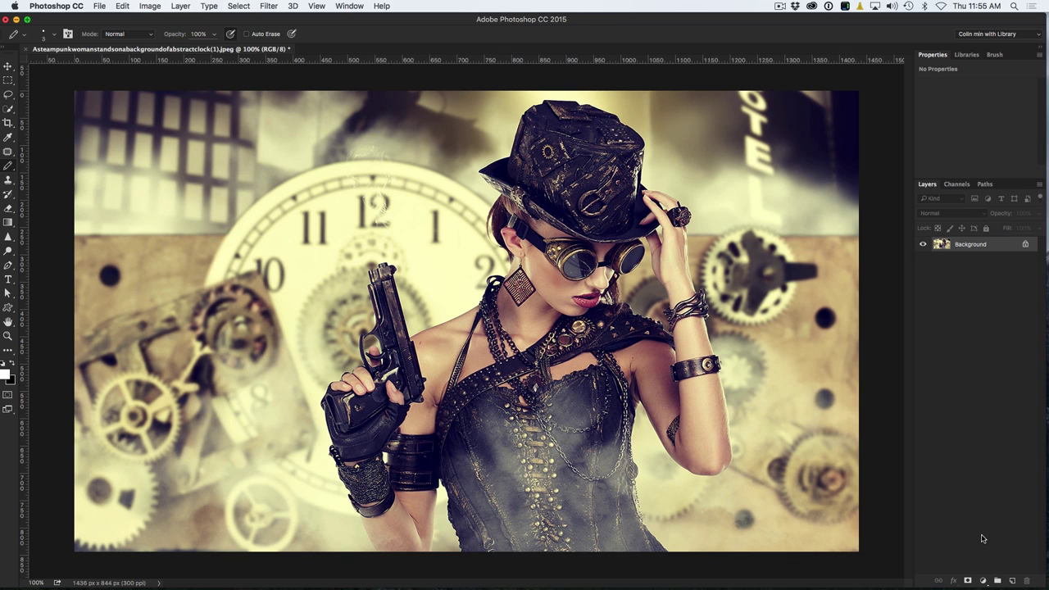
# Add Layer 1 above the photo and fill it with the sl 2x2 line pattern.
pyautogui.click(1013, 581)
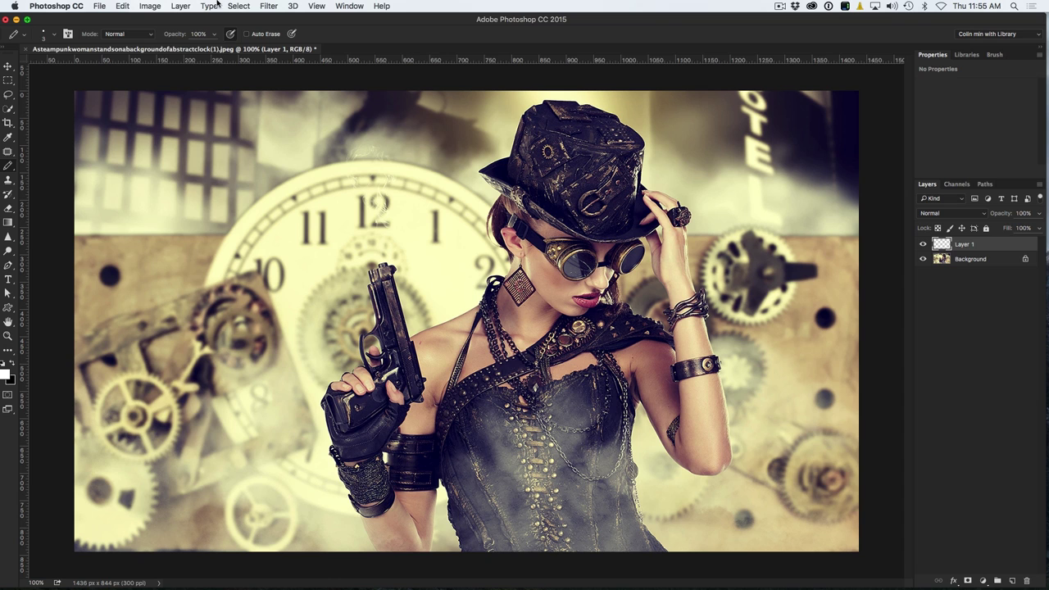
pyautogui.click(122, 6)
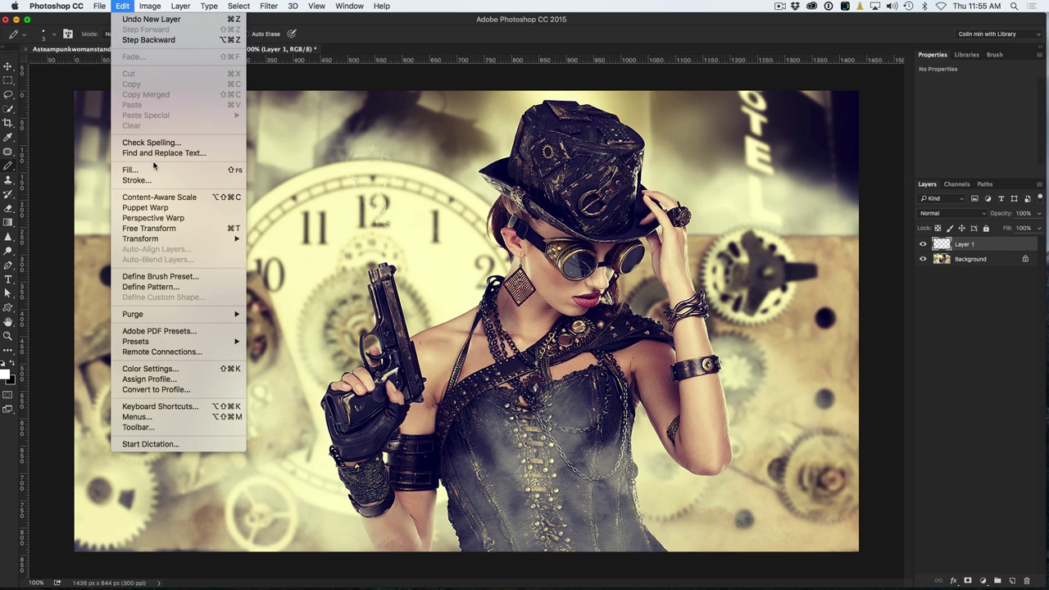
pyautogui.click(891, 338)
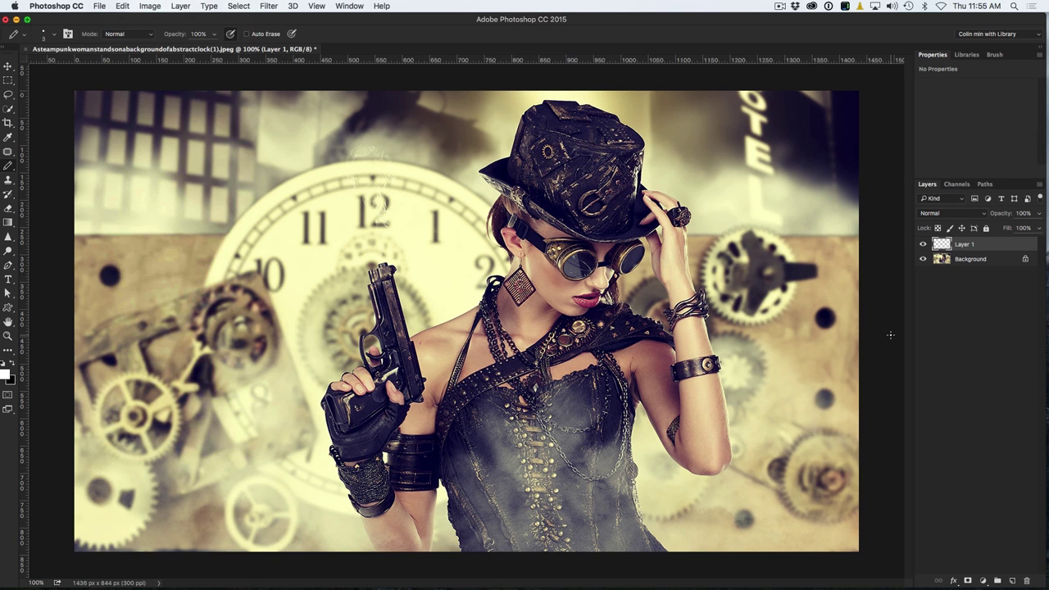
pyautogui.hotkey('shift', 'F5')
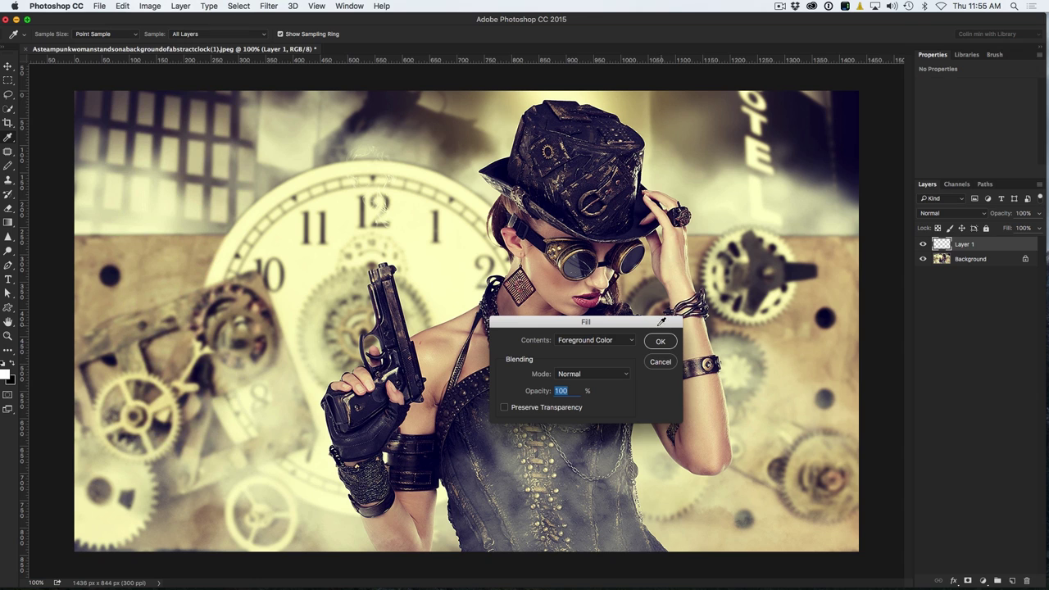
pyautogui.click(604, 339)
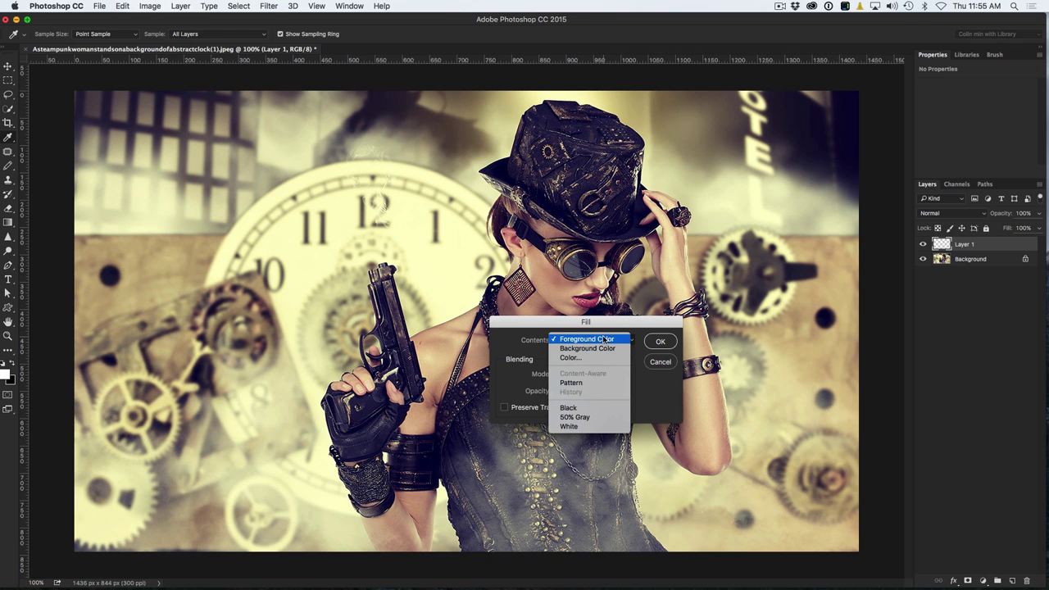
pyautogui.click(575, 382)
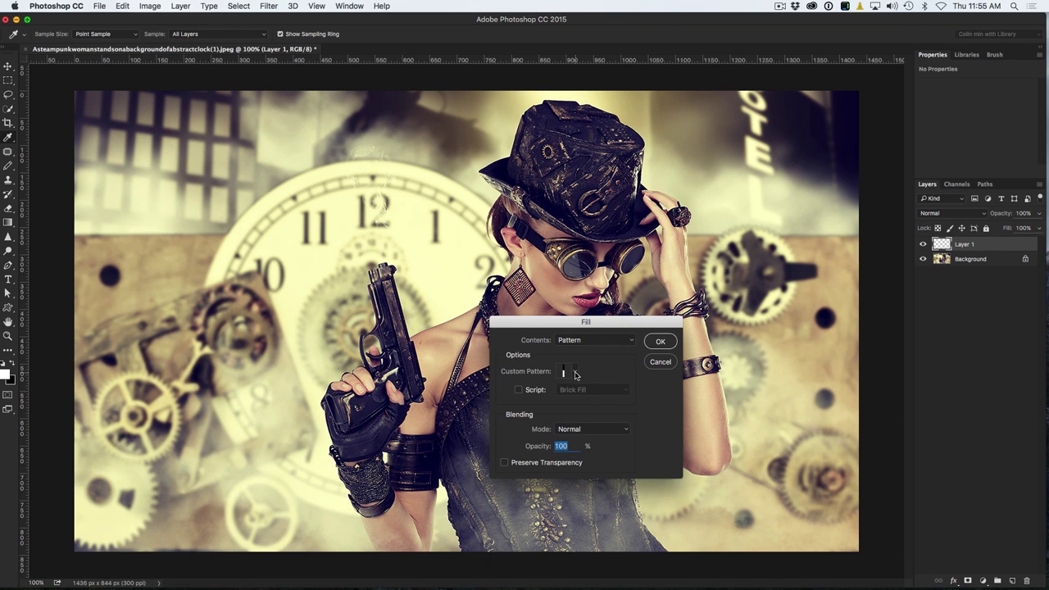
pyautogui.click(574, 373)
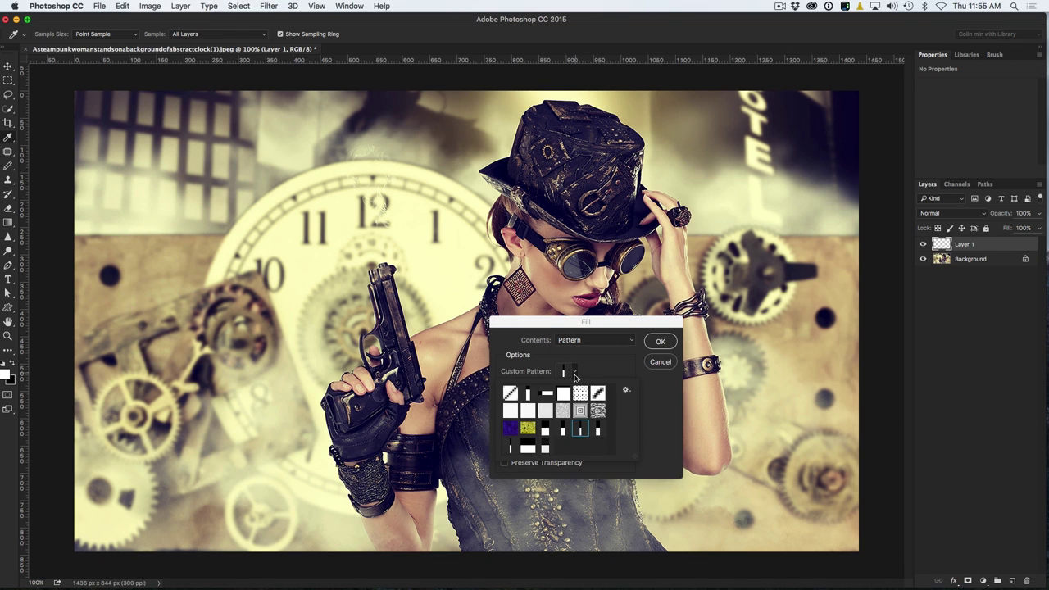
pyautogui.click(545, 446)
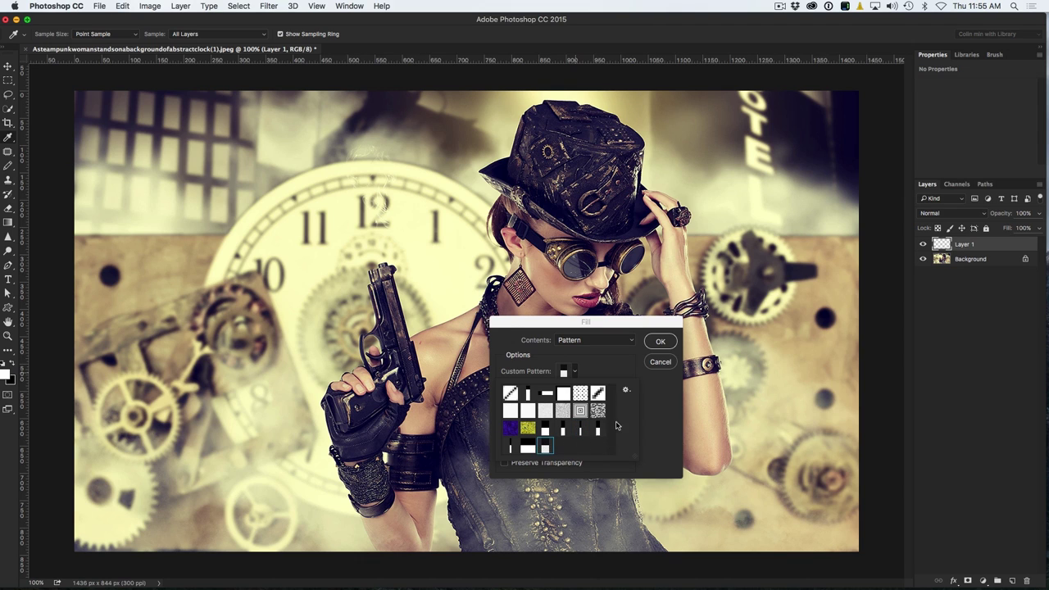
pyautogui.click(659, 342)
pyautogui.click(659, 341)
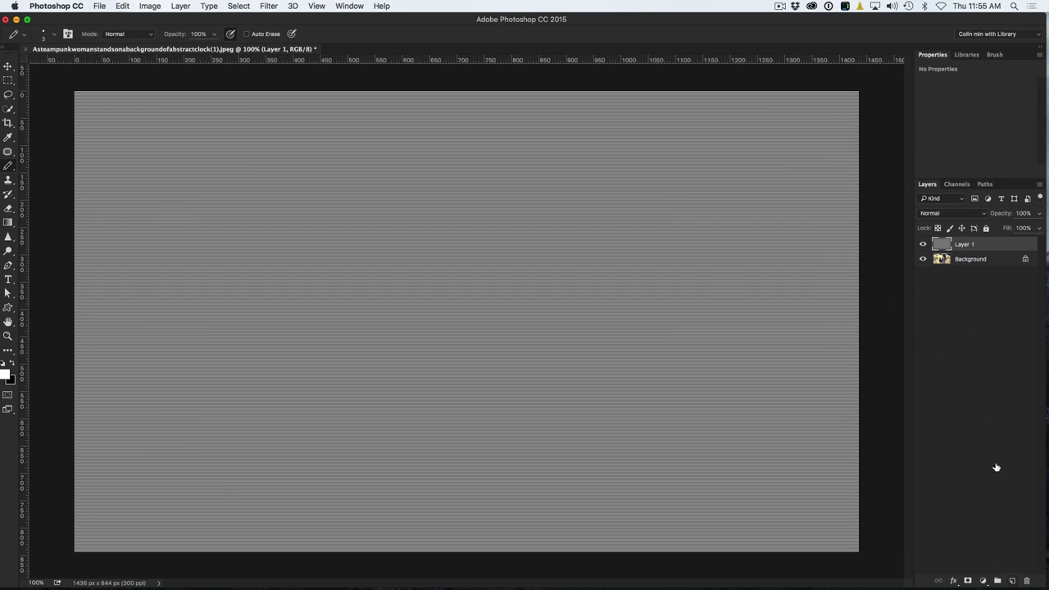
# Add Layer 2 filled with the thick stripe pattern, hiding Layers 1 and 2.
pyautogui.click(1012, 582)
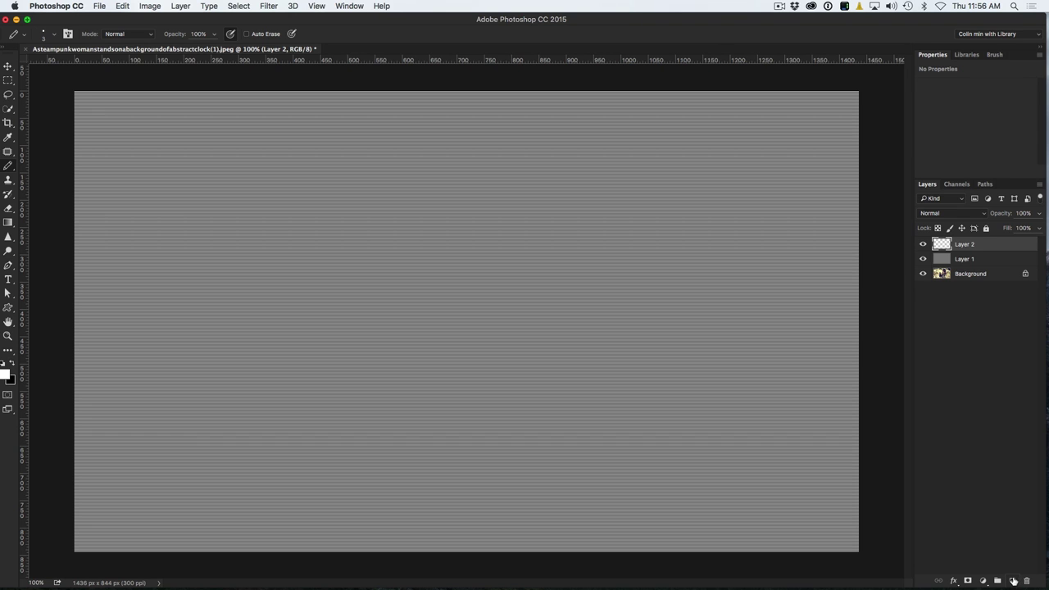
pyautogui.click(923, 259)
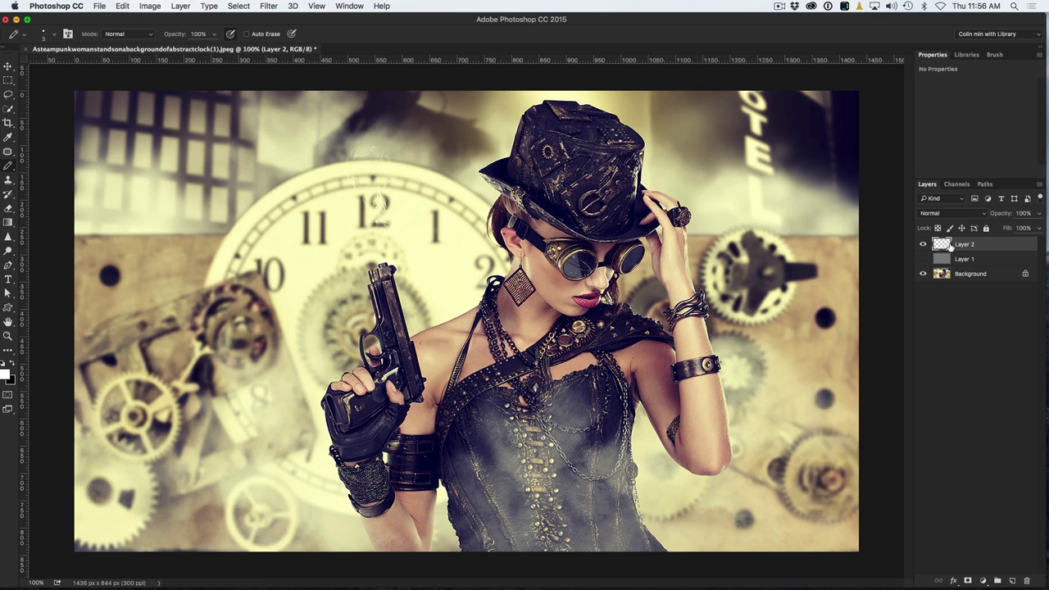
pyautogui.hotkey('shift', 'BackSpace')
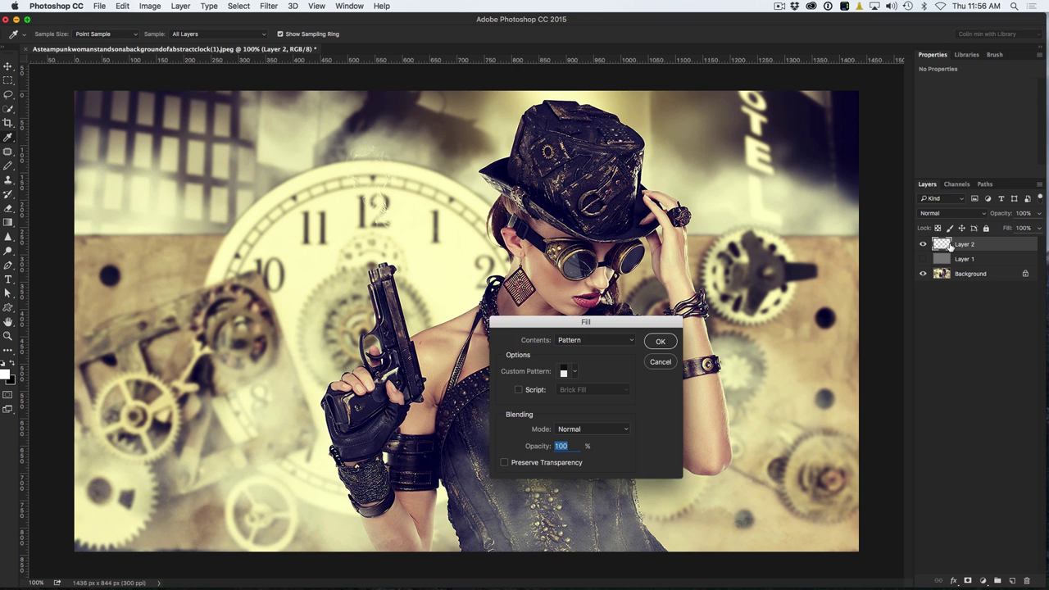
pyautogui.click(575, 373)
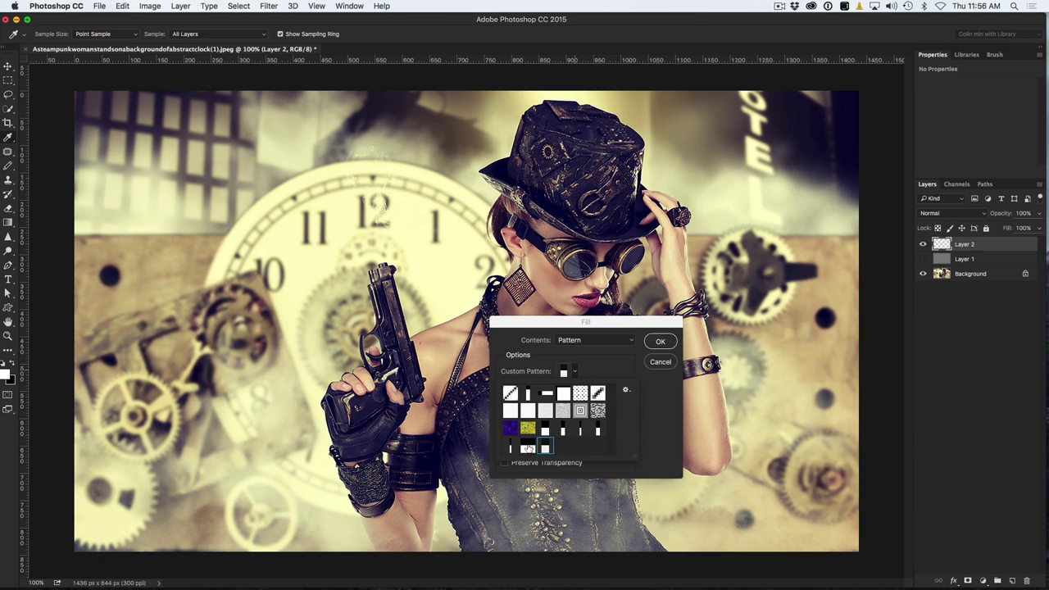
pyautogui.click(527, 448)
pyautogui.click(665, 348)
pyautogui.click(666, 347)
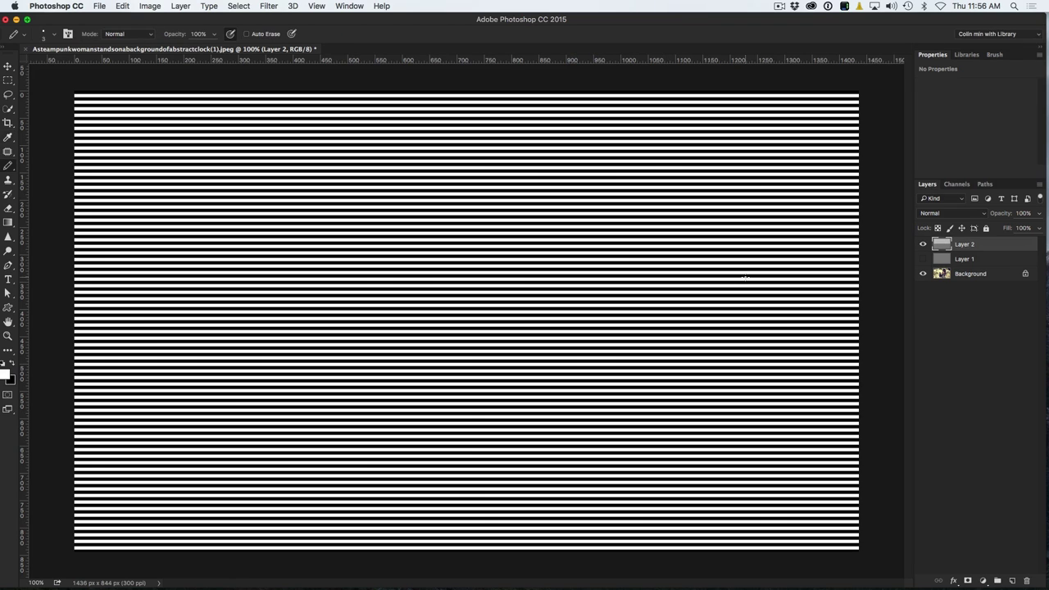
pyautogui.click(923, 244)
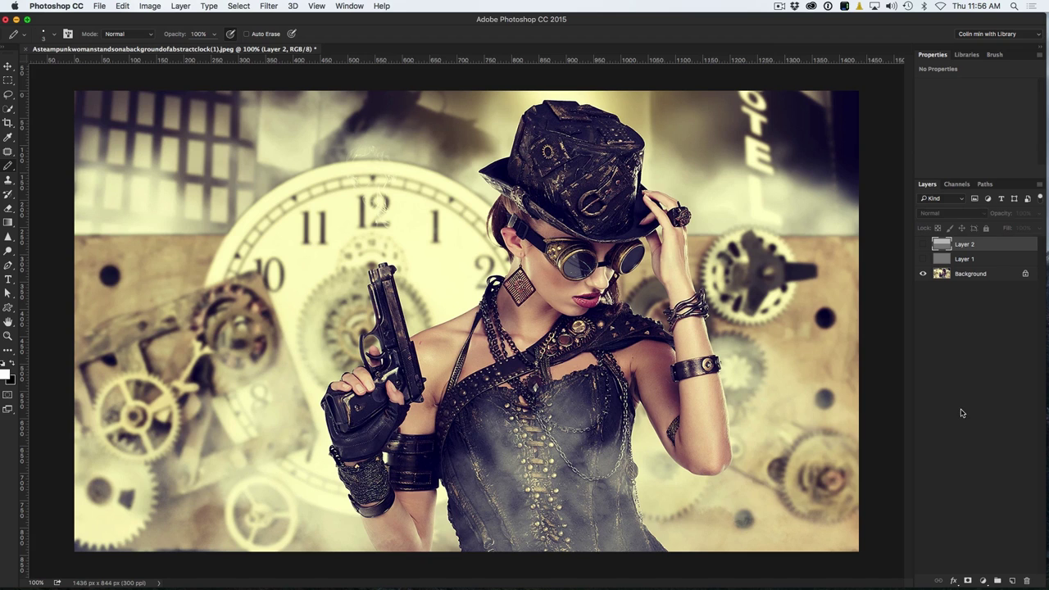
# Add Layer 3 filled with a horizontal stripe pattern, keeping Layer 2 hidden.
pyautogui.click(1011, 579)
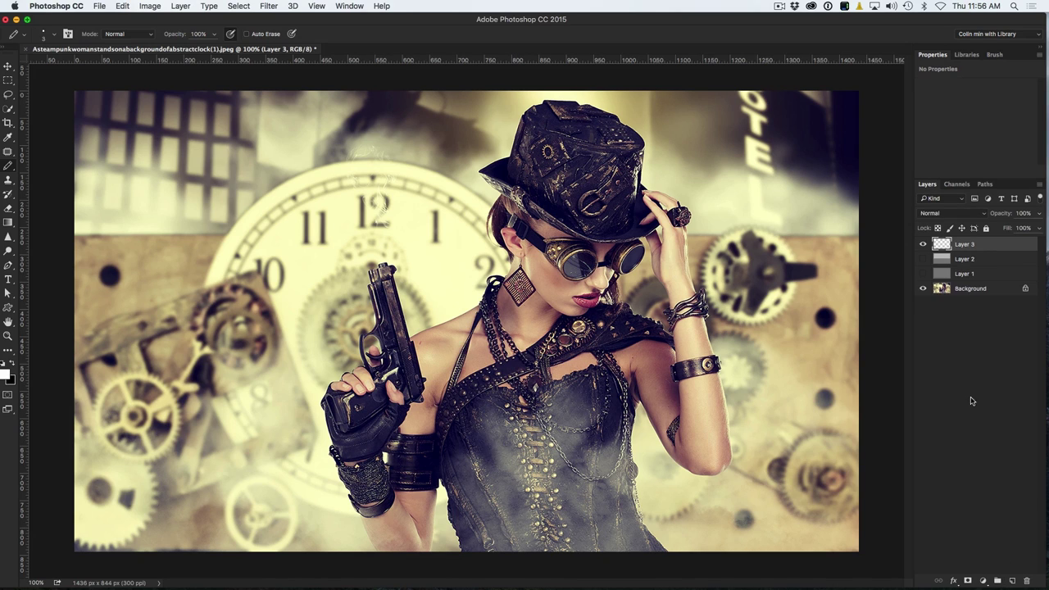
pyautogui.hotkey('shift', 'F5')
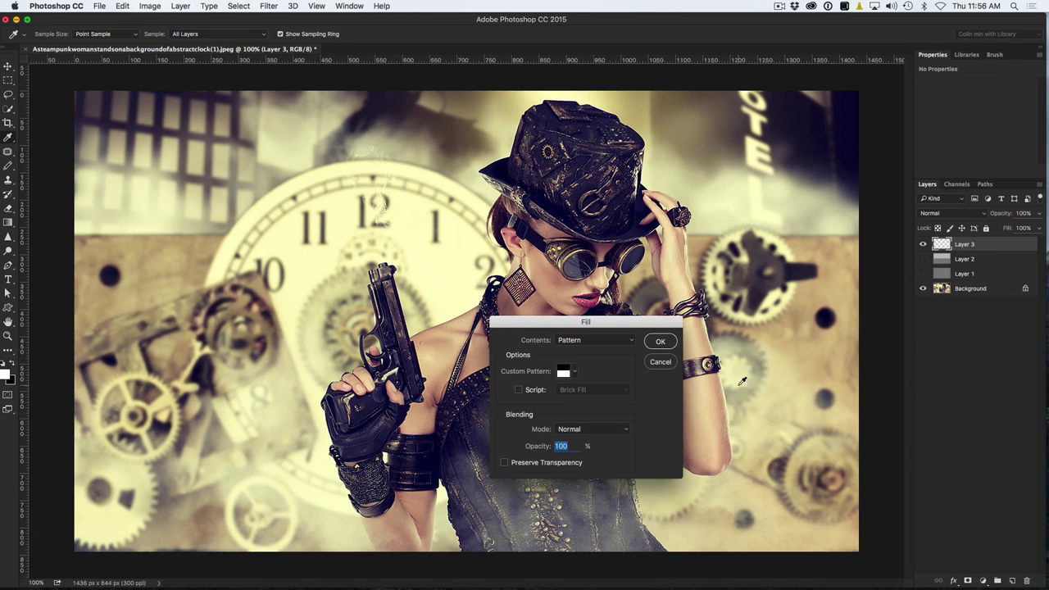
pyautogui.click(565, 372)
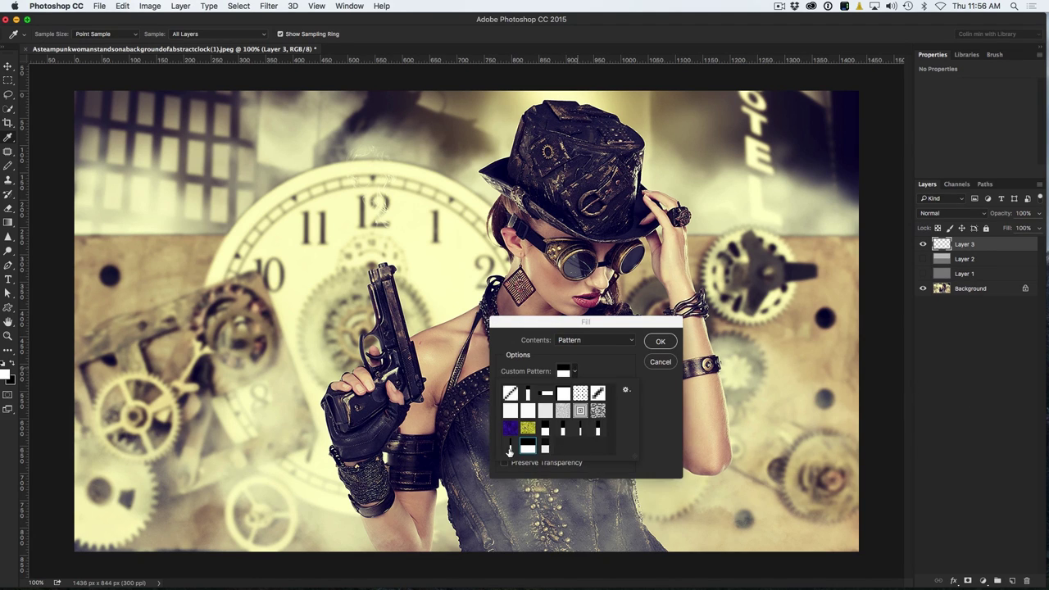
pyautogui.click(597, 433)
pyautogui.click(669, 344)
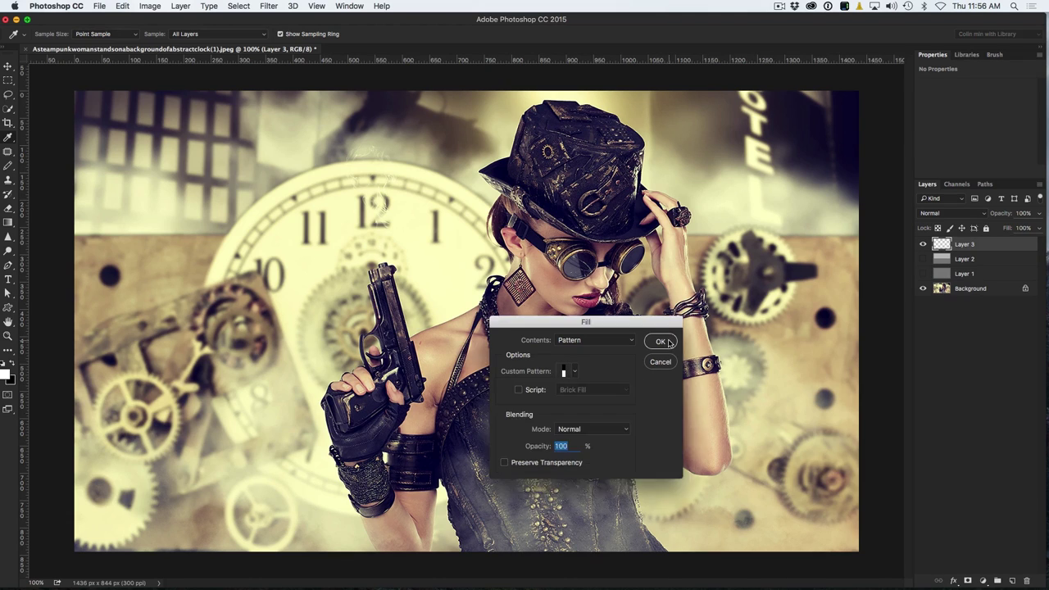
pyautogui.click(661, 342)
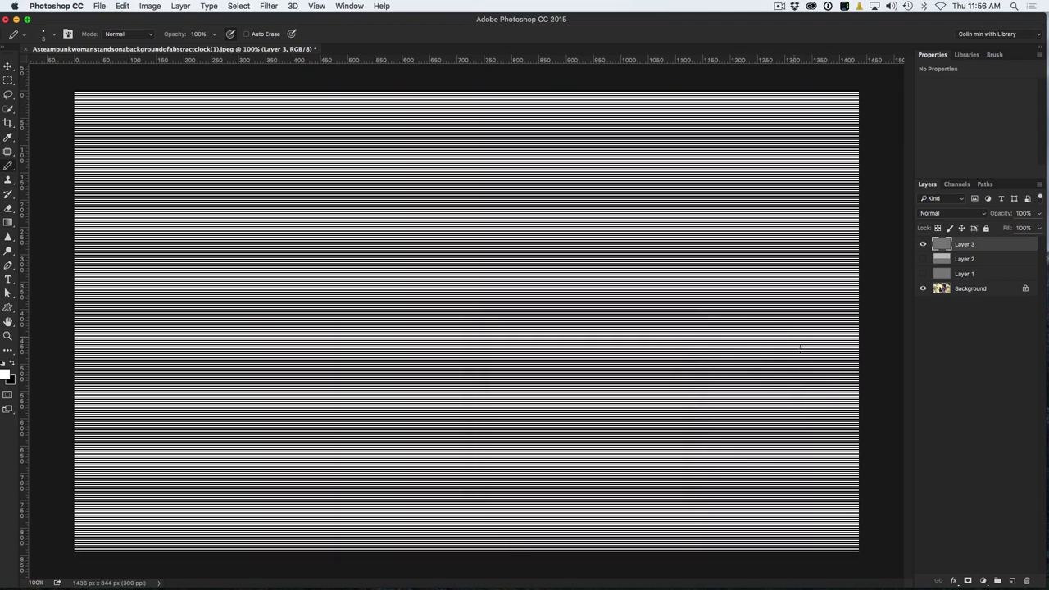
pyautogui.click(922, 258)
pyautogui.click(924, 258)
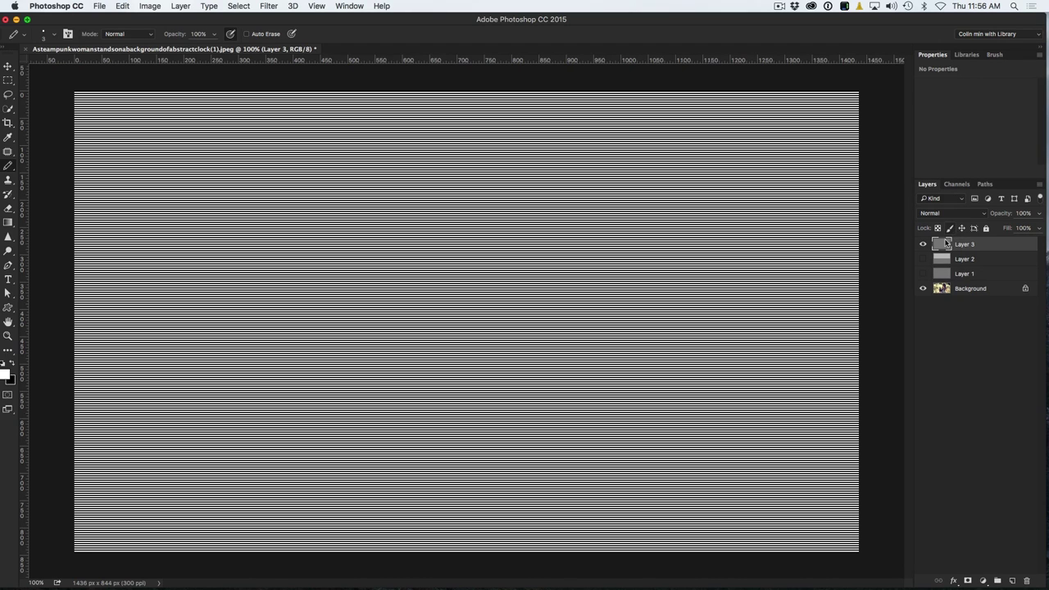
pyautogui.click(940, 213)
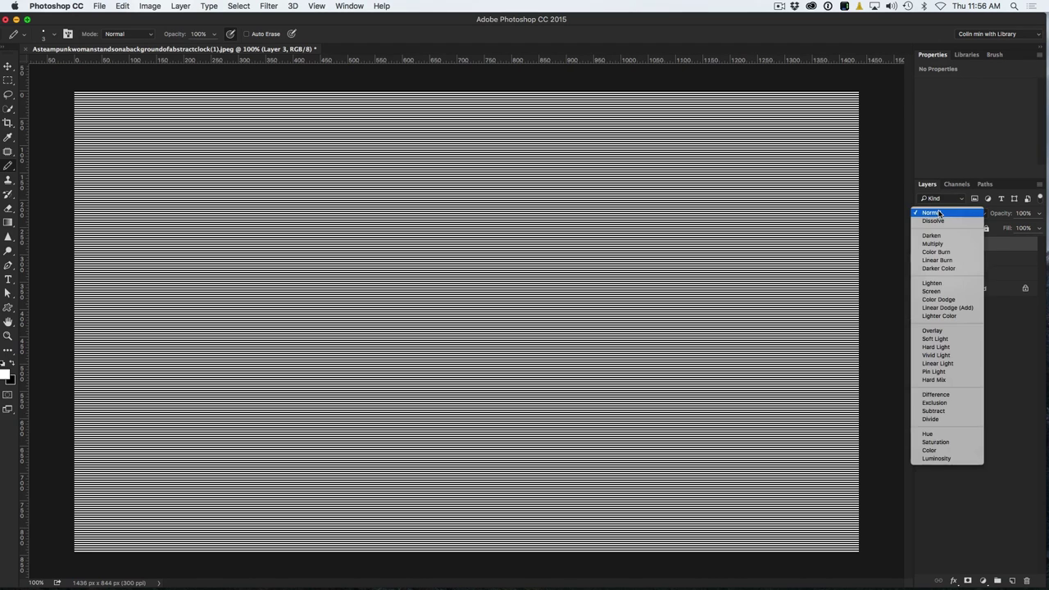
# Blend Layer 3 and then Layer 2 stripes in Overlay with lowered opacity.
pyautogui.click(932, 331)
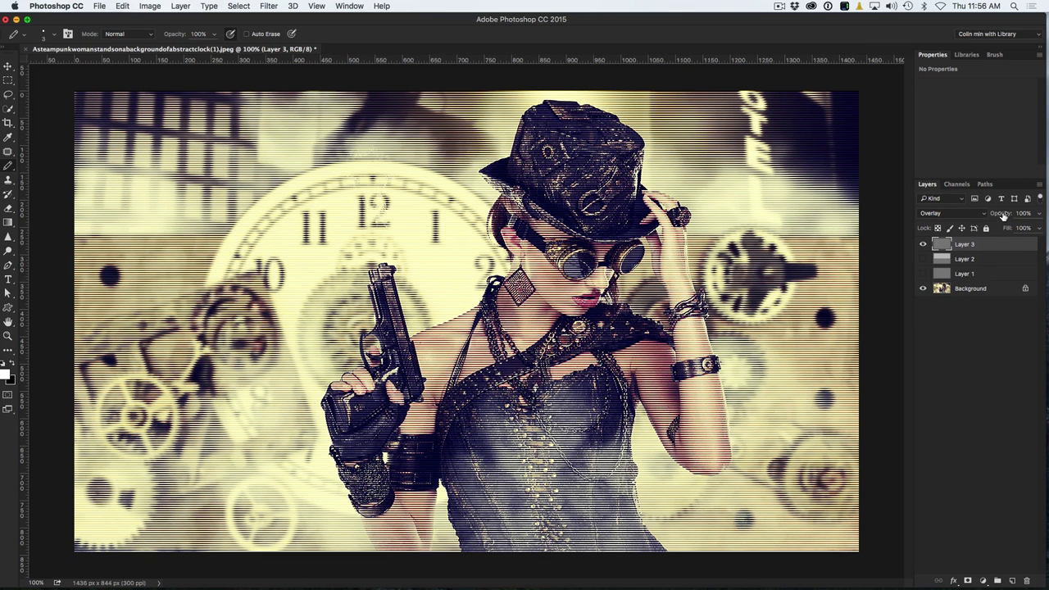
pyautogui.moveTo(1002, 217); pyautogui.dragTo(975, 219)
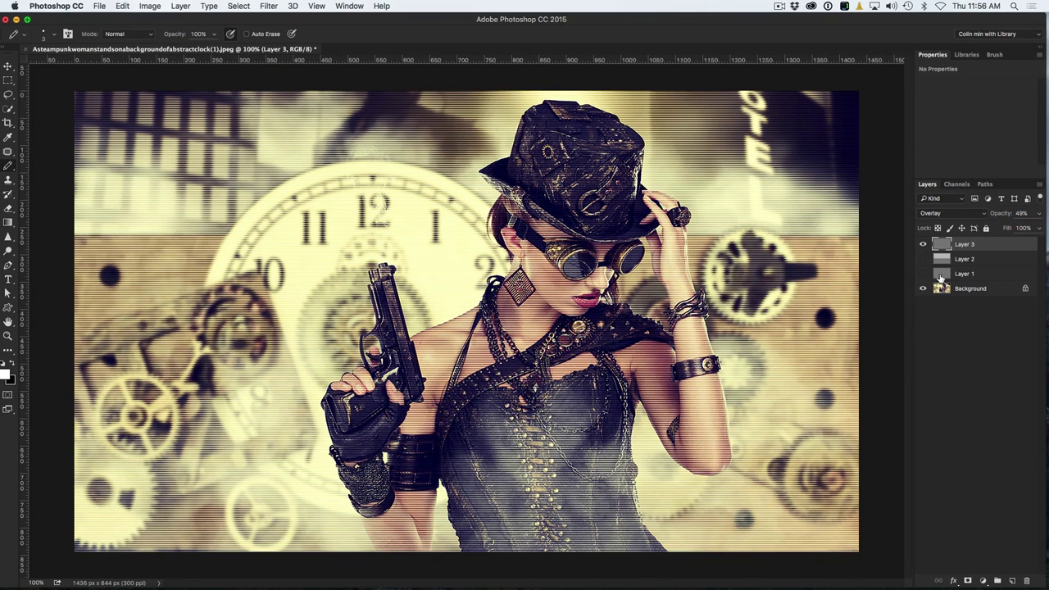
pyautogui.click(922, 244)
pyautogui.click(922, 259)
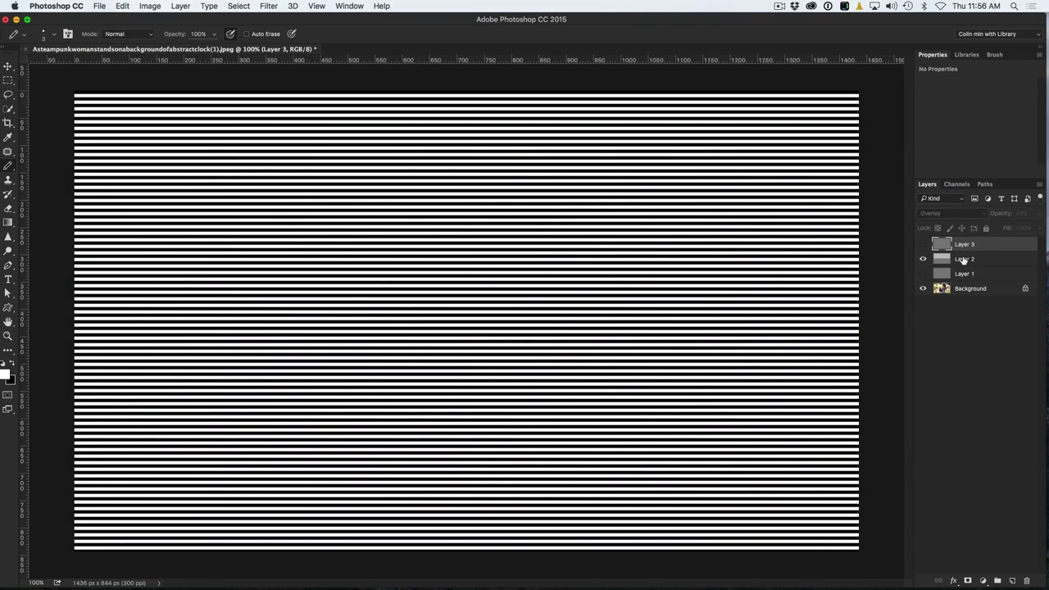
pyautogui.click(973, 260)
pyautogui.click(954, 213)
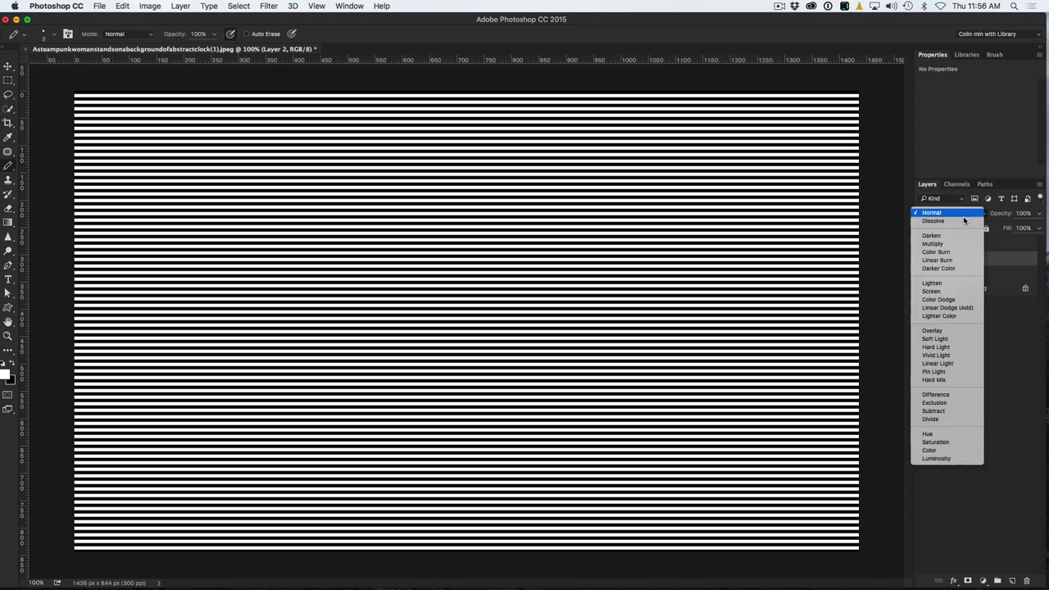
pyautogui.click(965, 314)
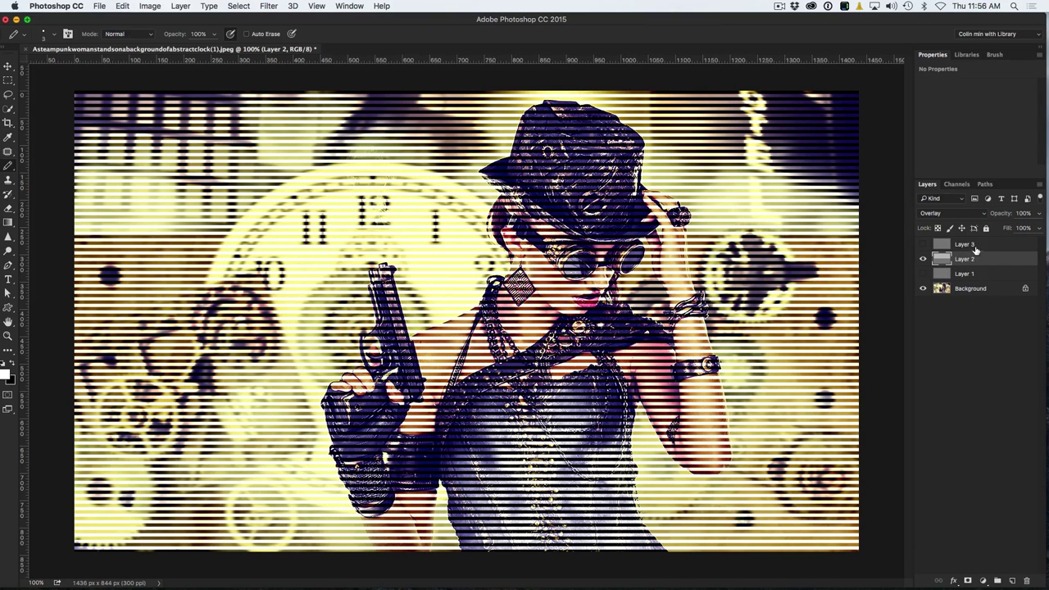
pyautogui.moveTo(996, 216); pyautogui.dragTo(956, 221)
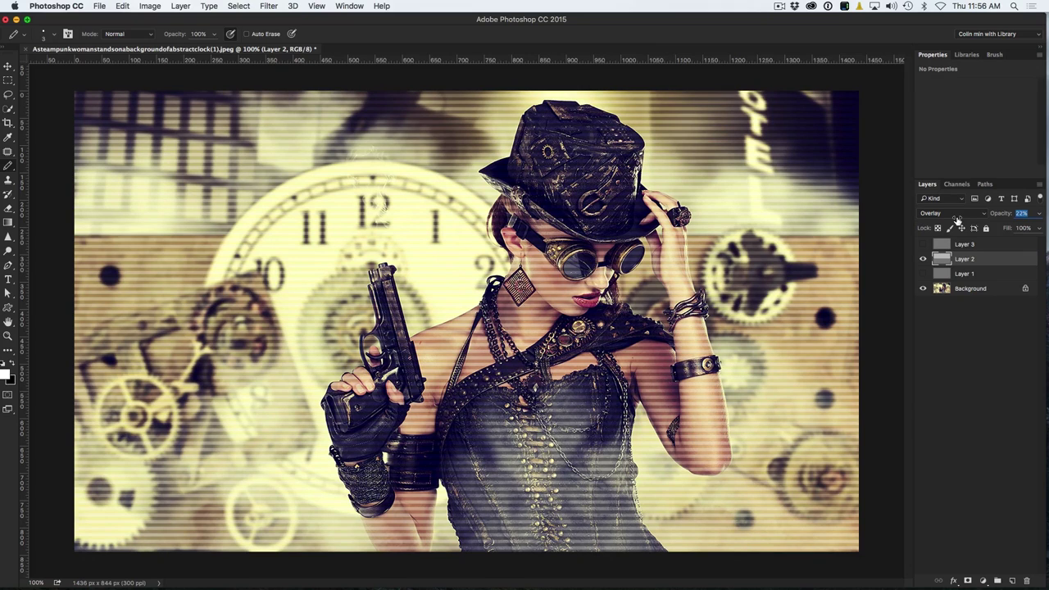
# Show only Layer 1's grey stripes, blended in Overlay at 47% opacity.
pyautogui.click(922, 259)
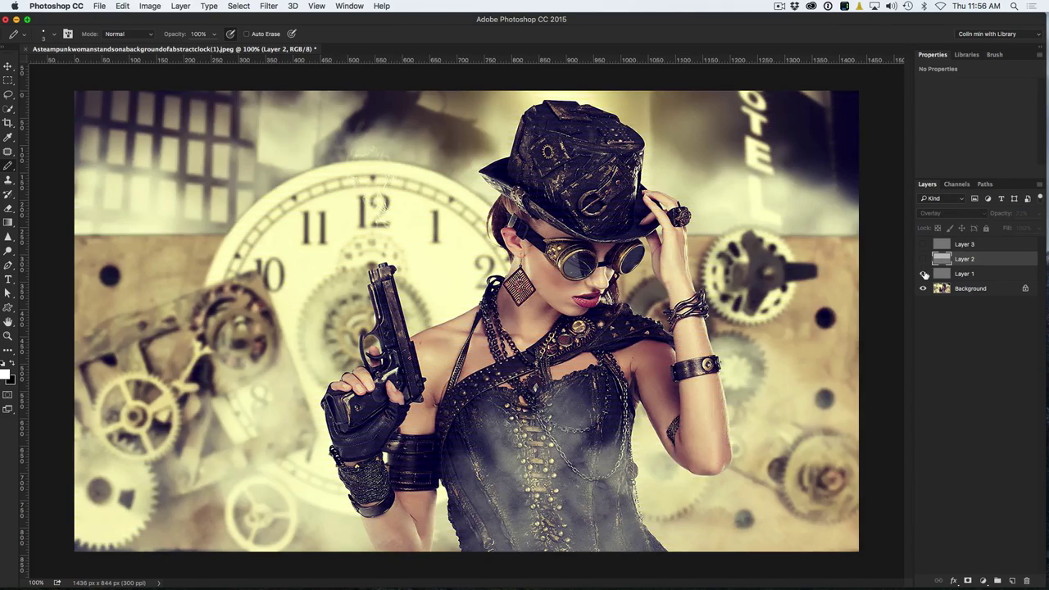
pyautogui.click(924, 274)
pyautogui.click(969, 273)
pyautogui.click(950, 214)
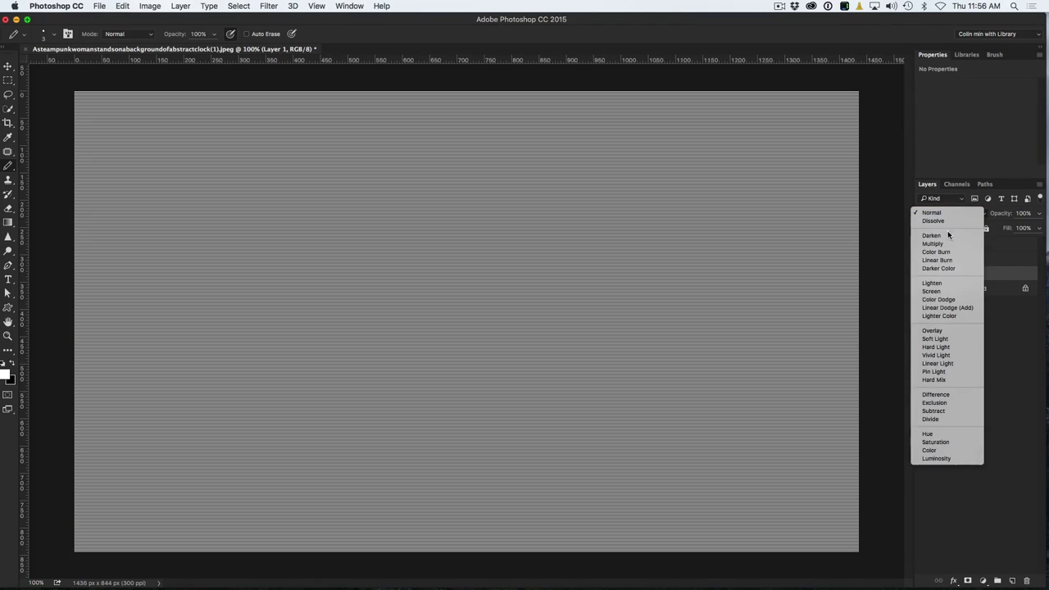
pyautogui.click(938, 330)
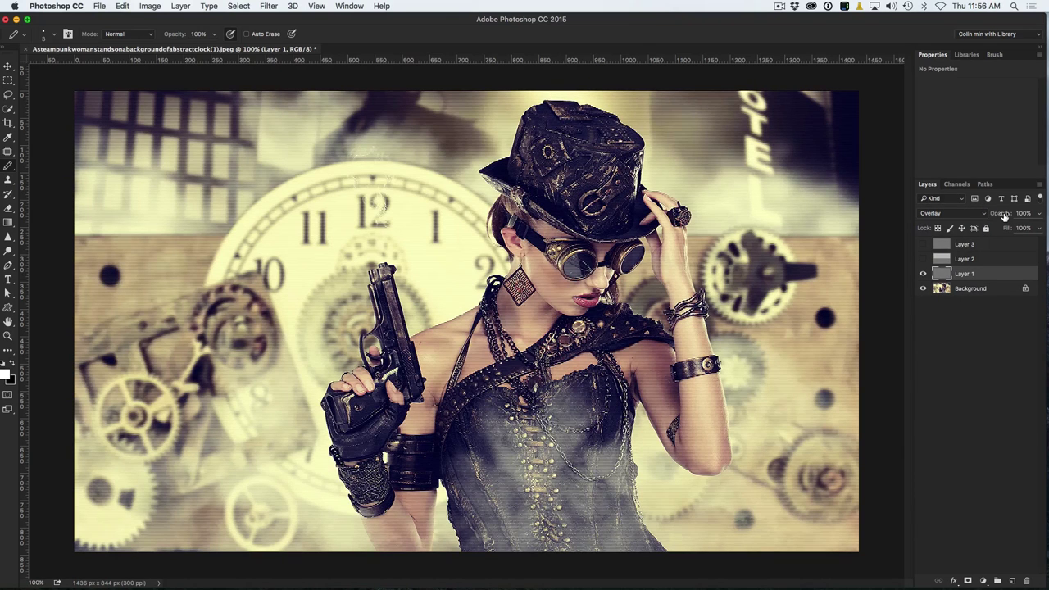
pyautogui.moveTo(1004, 215); pyautogui.dragTo(969, 223)
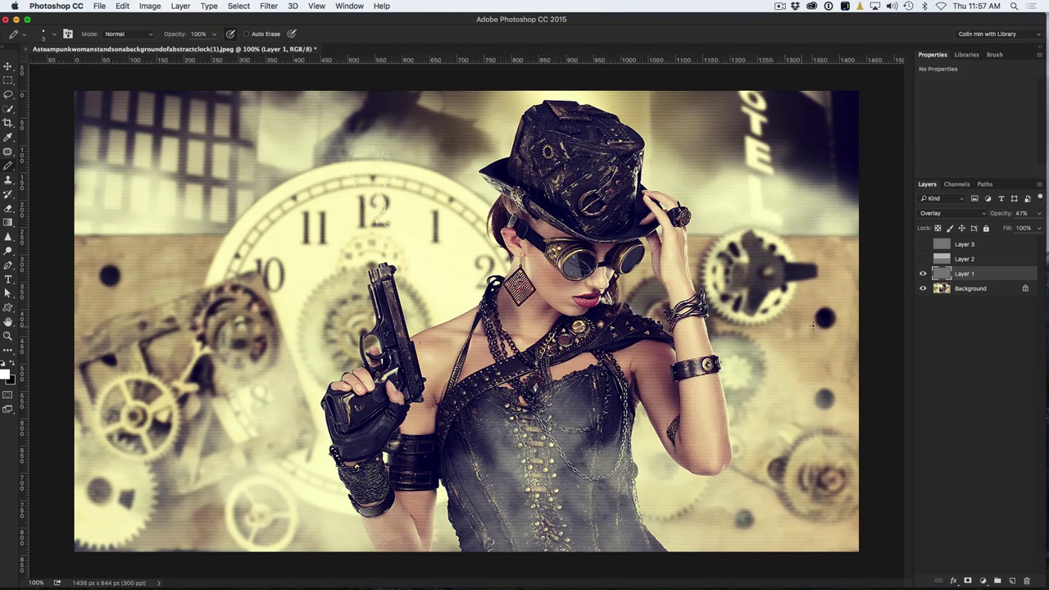
# Show and select only Layer 3, trying Multiply blending at reduced opacity.
pyautogui.click(922, 274)
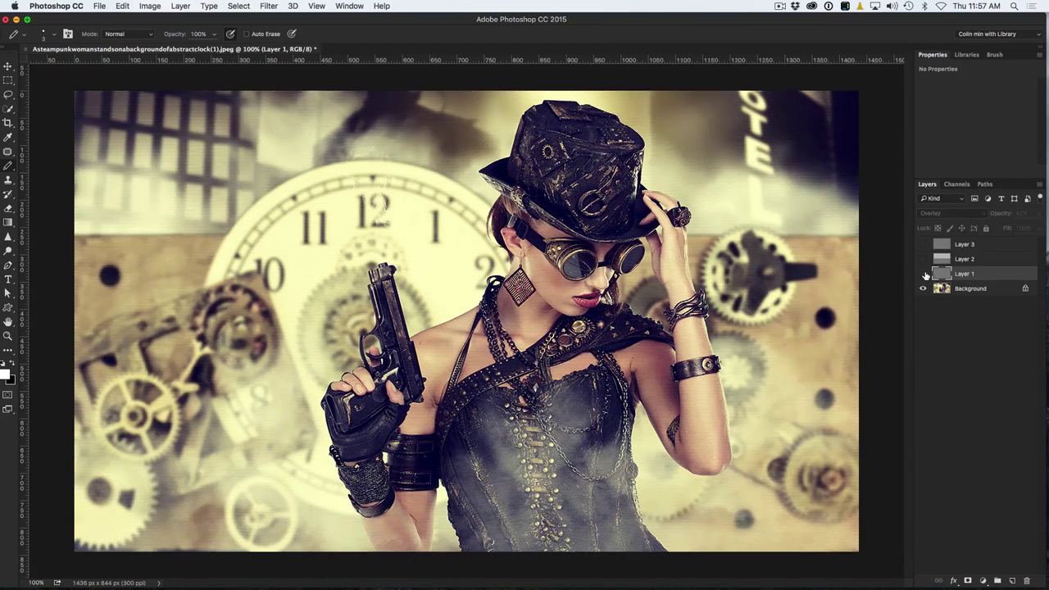
pyautogui.click(923, 244)
pyautogui.click(963, 245)
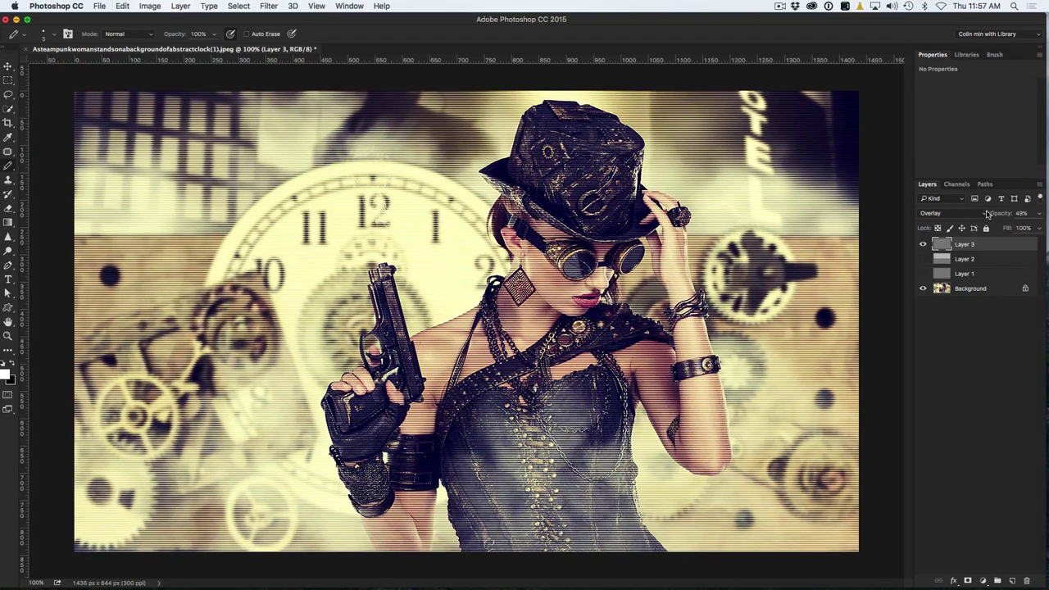
pyautogui.moveTo(993, 215); pyautogui.dragTo(1013, 215)
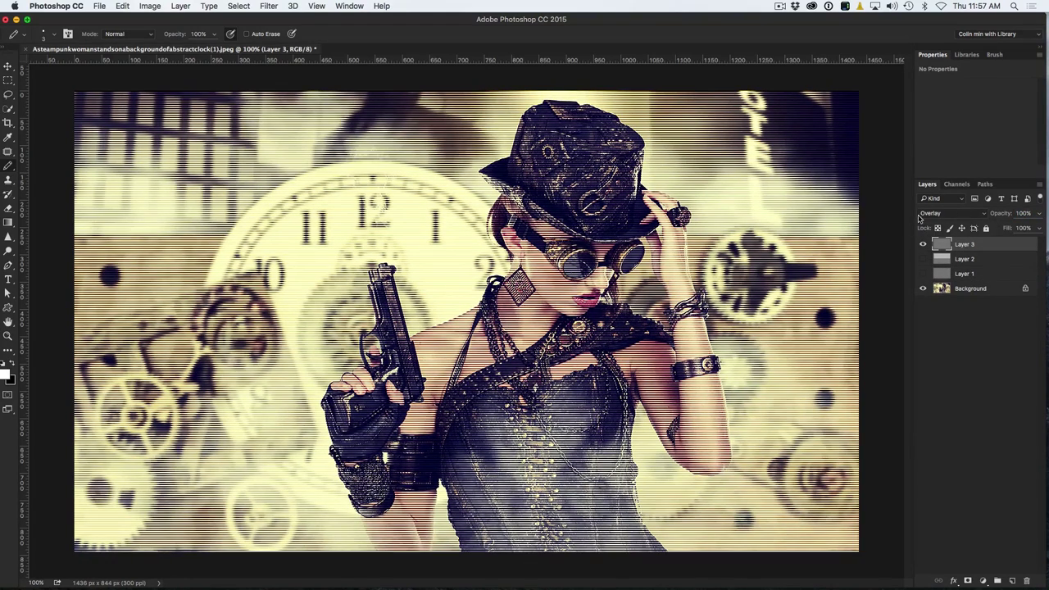
pyautogui.click(928, 214)
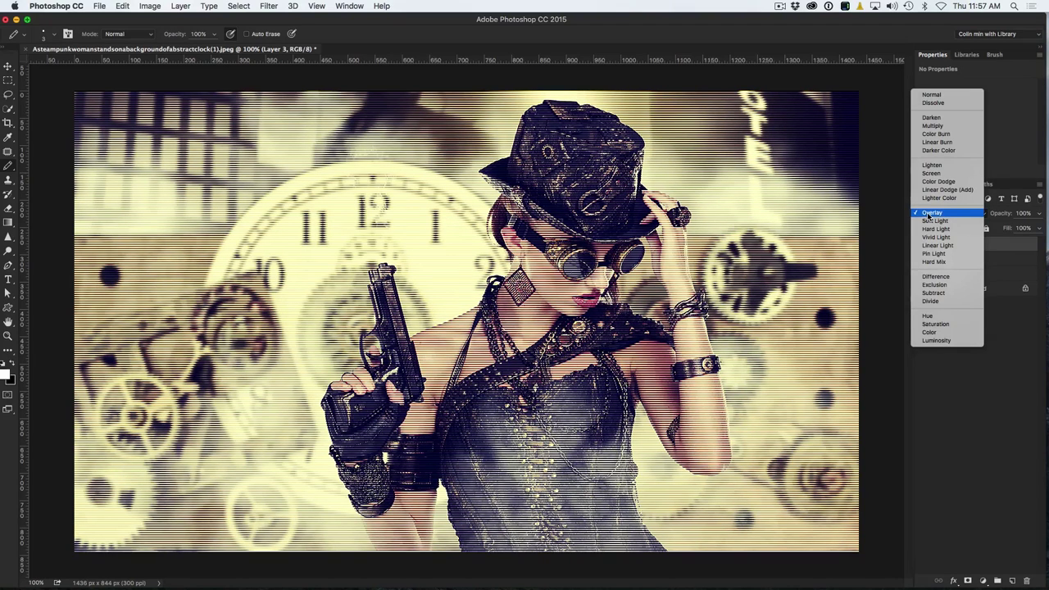
pyautogui.click(932, 126)
pyautogui.moveTo(1002, 214); pyautogui.dragTo(961, 218)
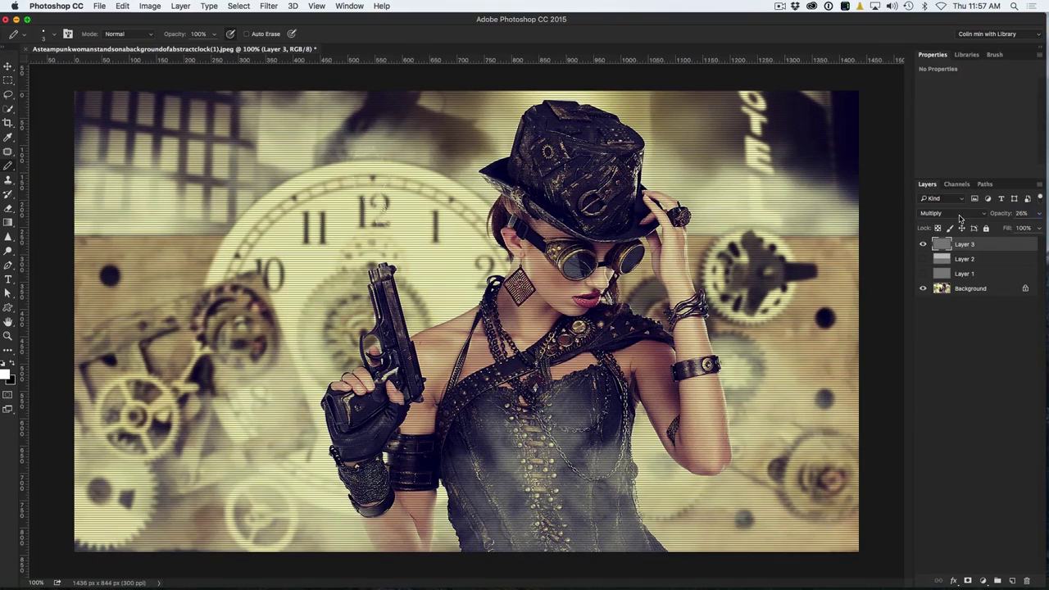
# Try Screen at 100%, then set Layer 3 to Overlay at 26% opacity.
pyautogui.click(949, 215)
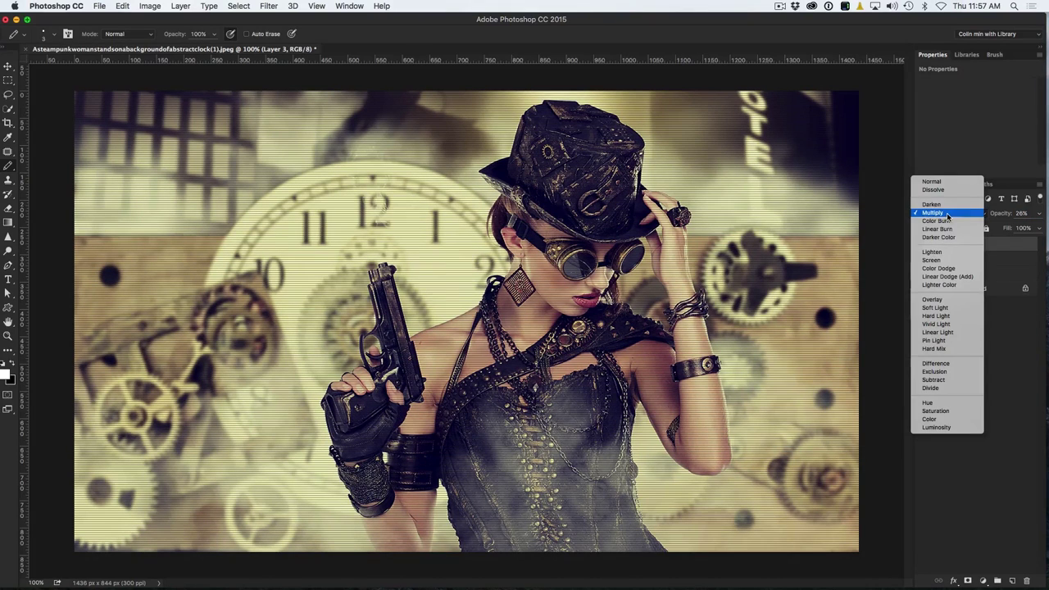
pyautogui.click(947, 260)
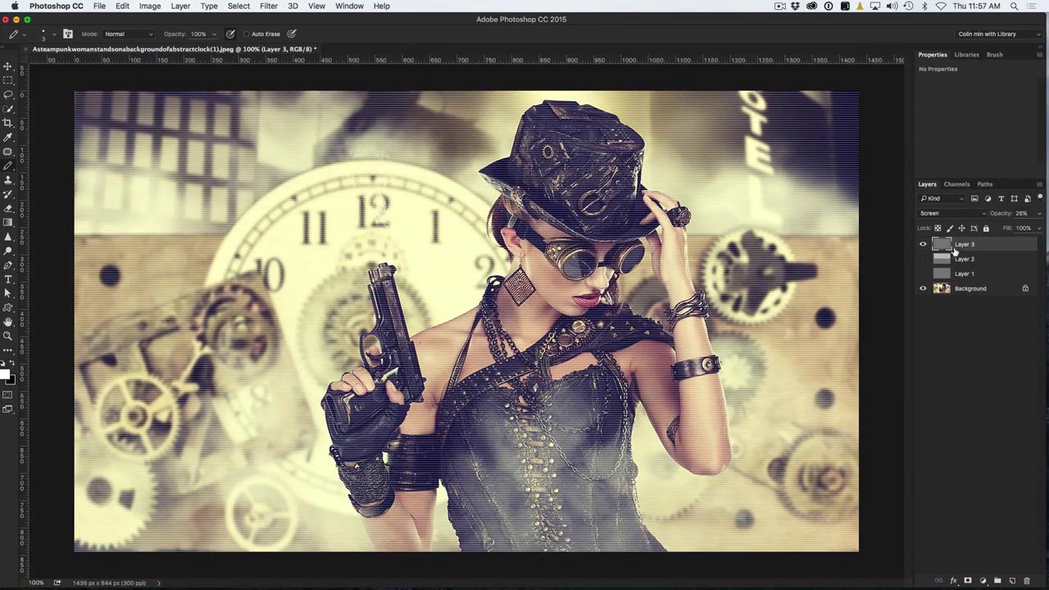
pyautogui.click(1021, 213)
pyautogui.write('100')
pyautogui.press('Return')
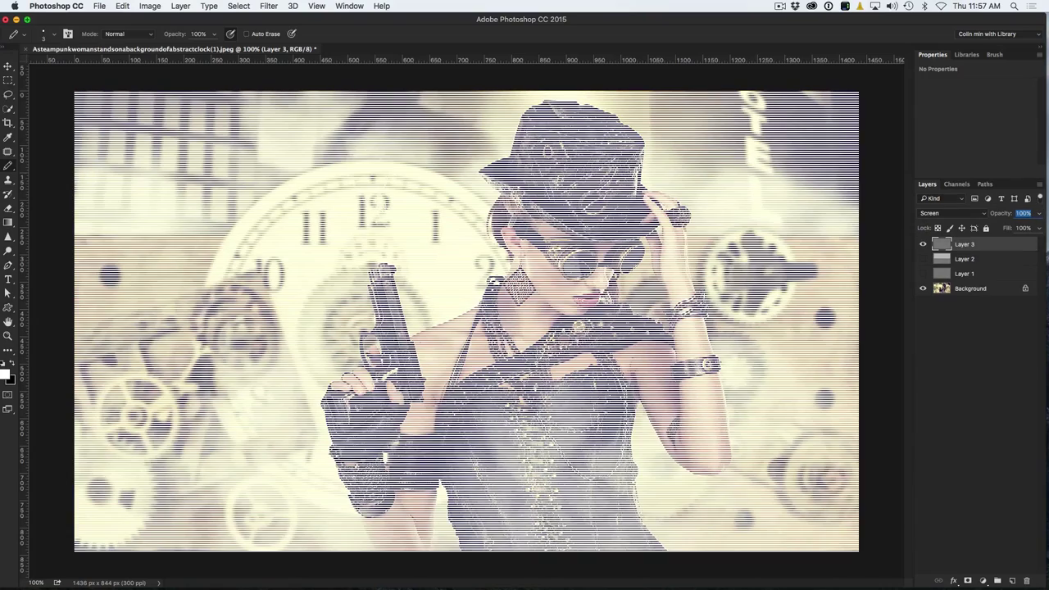
pyautogui.moveTo(1040, 211); pyautogui.dragTo(1014, 212)
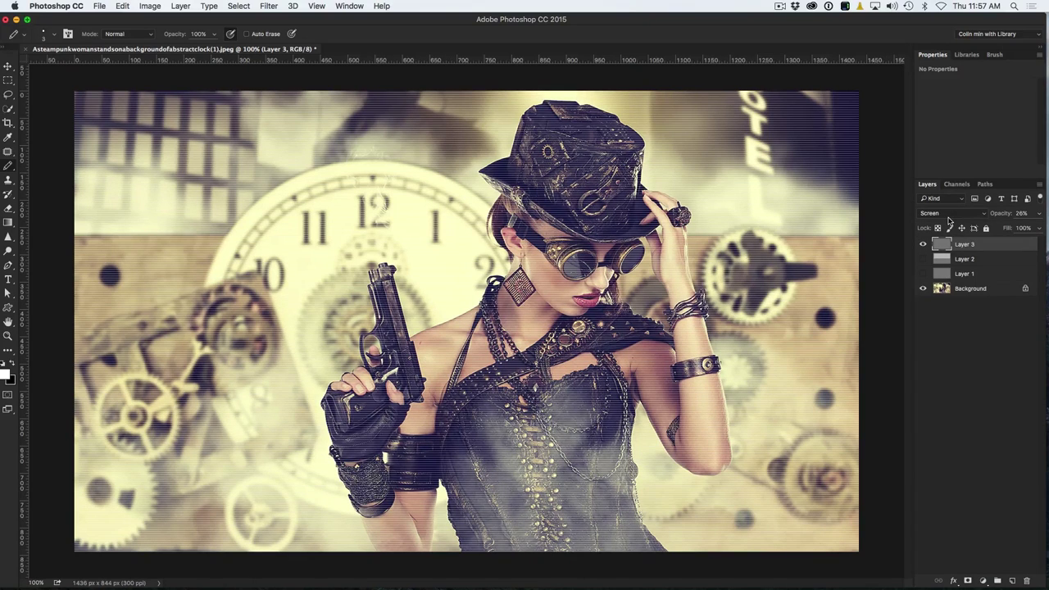
pyautogui.click(948, 216)
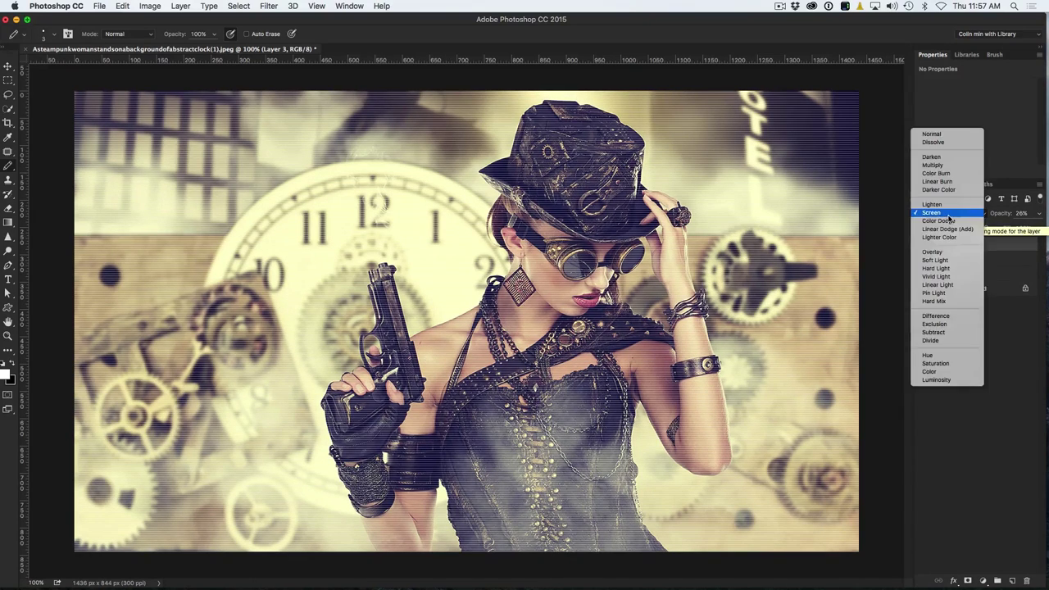
pyautogui.click(947, 254)
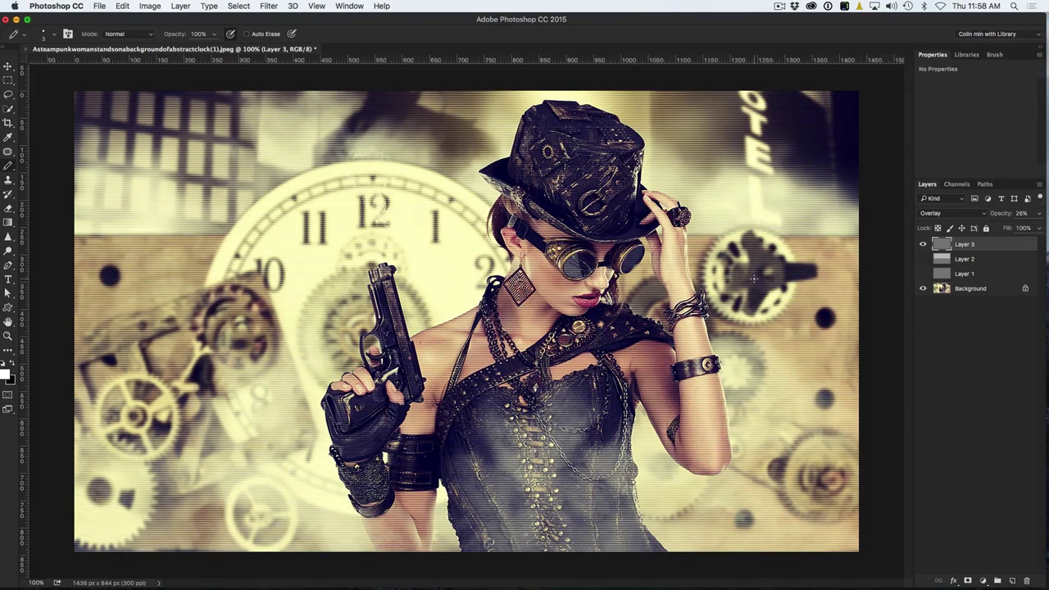
# Set Layer 3 to 35% opacity, add a layer mask, and make black the foreground colour.
pyautogui.moveTo(1005, 215)
pyautogui.mouseDown()
pyautogui.moveTo(977, 219)
pyautogui.moveTo(994, 219)
pyautogui.mouseUp()
pyautogui.click(966, 580)
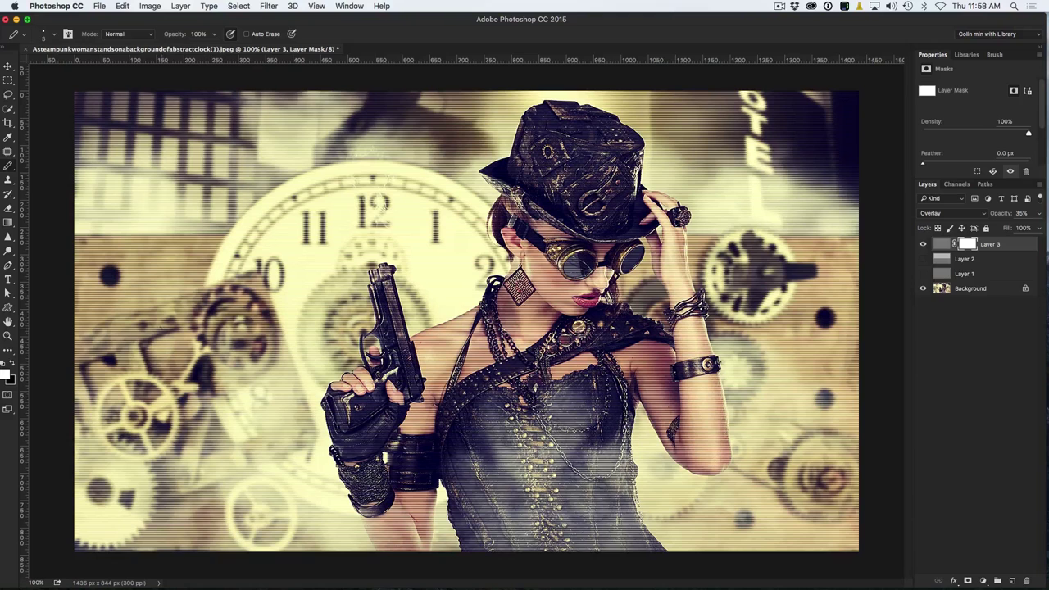
pyautogui.click(11, 362)
# With an enlarged Brush Tool, paint black on the mask to remove the scanlines from the woman.
pyautogui.moveTo(13, 168); pyautogui.dragTo(45, 163)
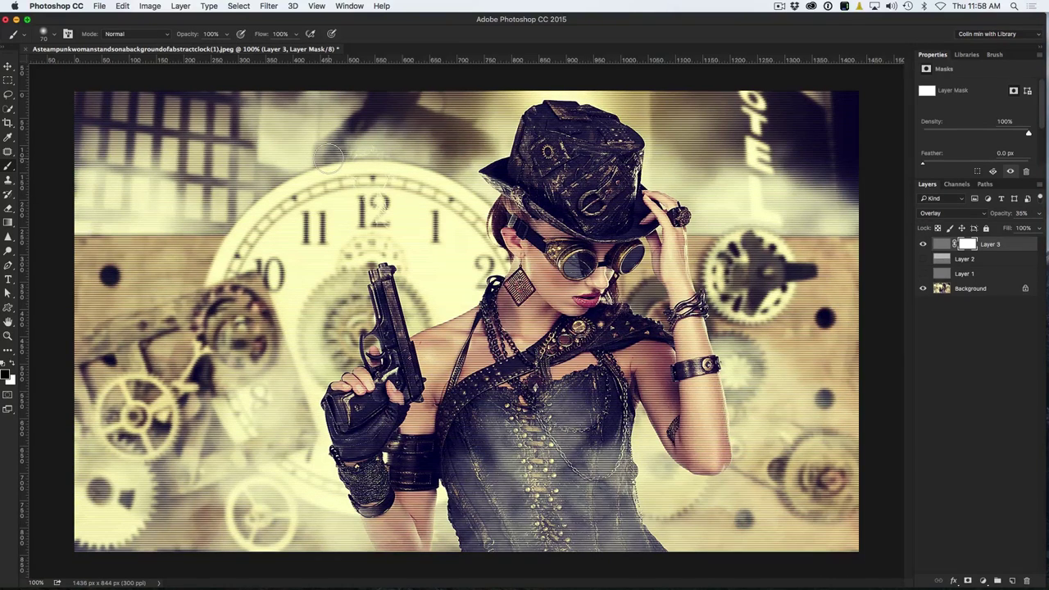
pyautogui.press(']')
pyautogui.press(']')
pyautogui.press(']')
pyautogui.press(']')
pyautogui.press(']')
pyautogui.press(']')
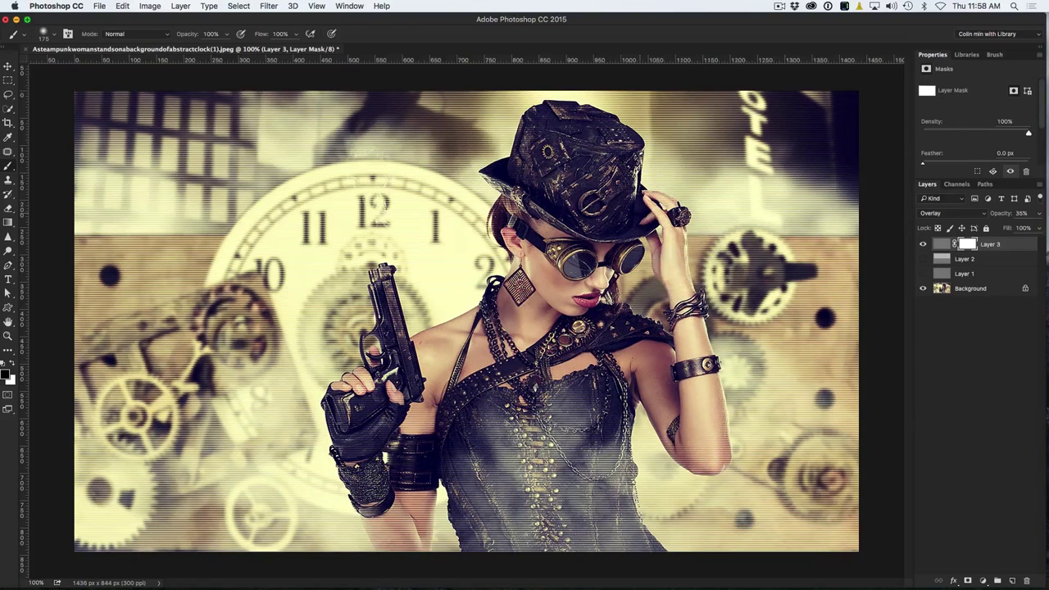
pyautogui.moveTo(532, 492)
pyautogui.mouseDown()
pyautogui.moveTo(598, 500)
pyautogui.moveTo(622, 540)
pyautogui.mouseUp()
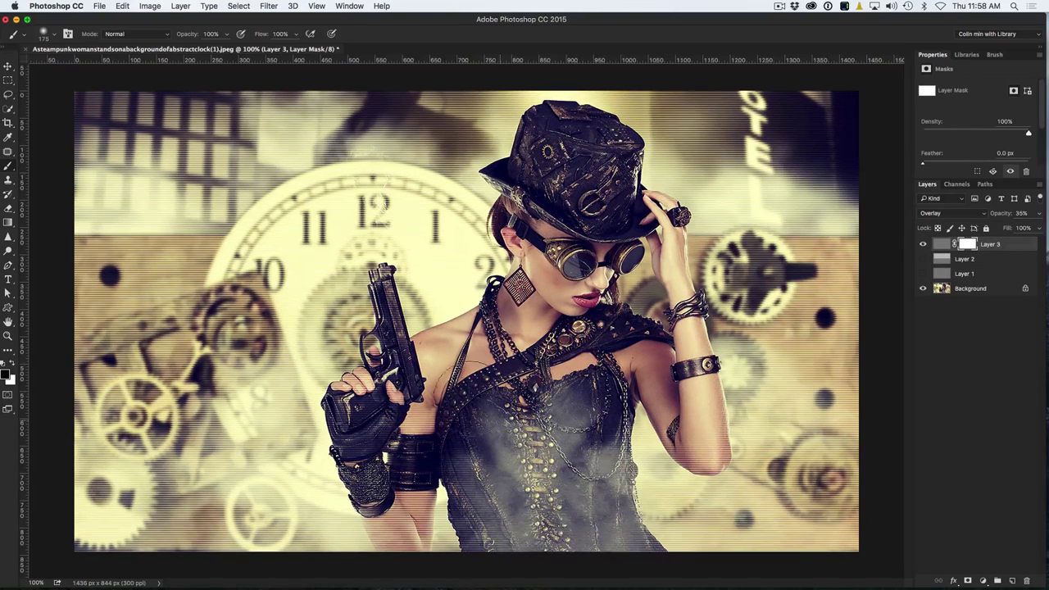
# Shrink the brush to 50 for detail, then paint white at 90 to restore scanlines on the lower corset.
pyautogui.press('[')
pyautogui.press('[')
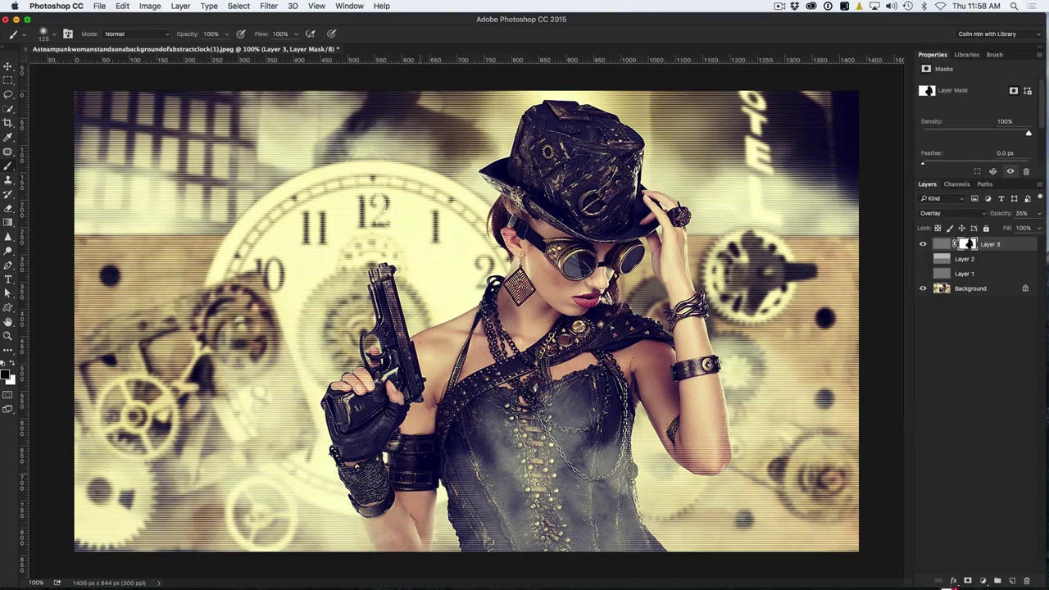
pyautogui.press('[')
pyautogui.press('[')
pyautogui.press('[')
pyautogui.press('[')
pyautogui.press('[')
pyautogui.press('[')
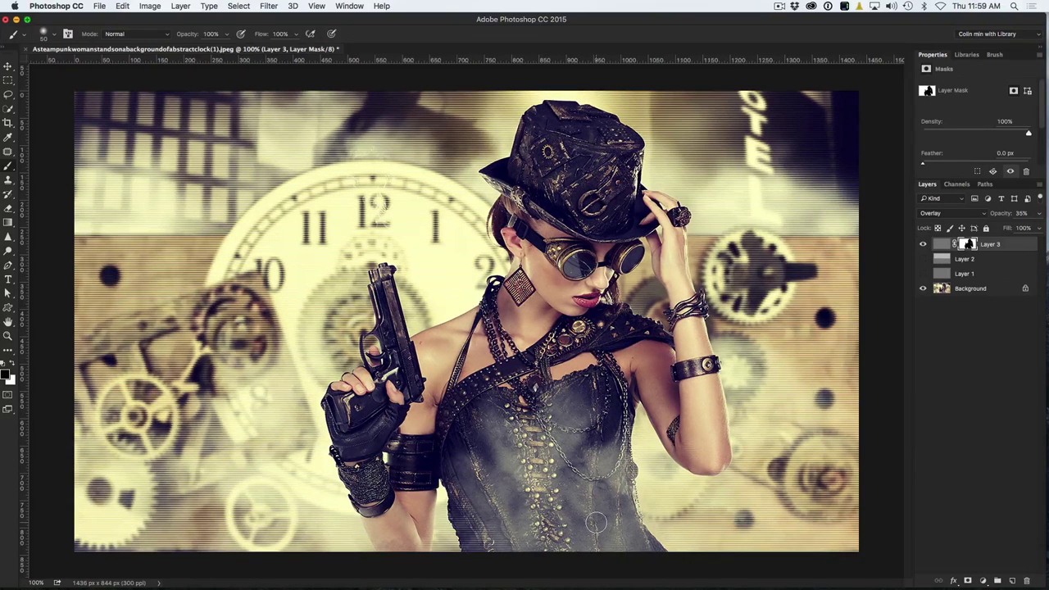
pyautogui.press('x')
pyautogui.press(']')
pyautogui.press(']')
pyautogui.press(']')
pyautogui.press(']')
pyautogui.press(']')
pyautogui.moveTo(574, 524)
pyautogui.mouseDown()
pyautogui.moveTo(604, 550)
pyautogui.moveTo(647, 533)
pyautogui.moveTo(574, 484)
pyautogui.moveTo(404, 531)
pyautogui.mouseUp()
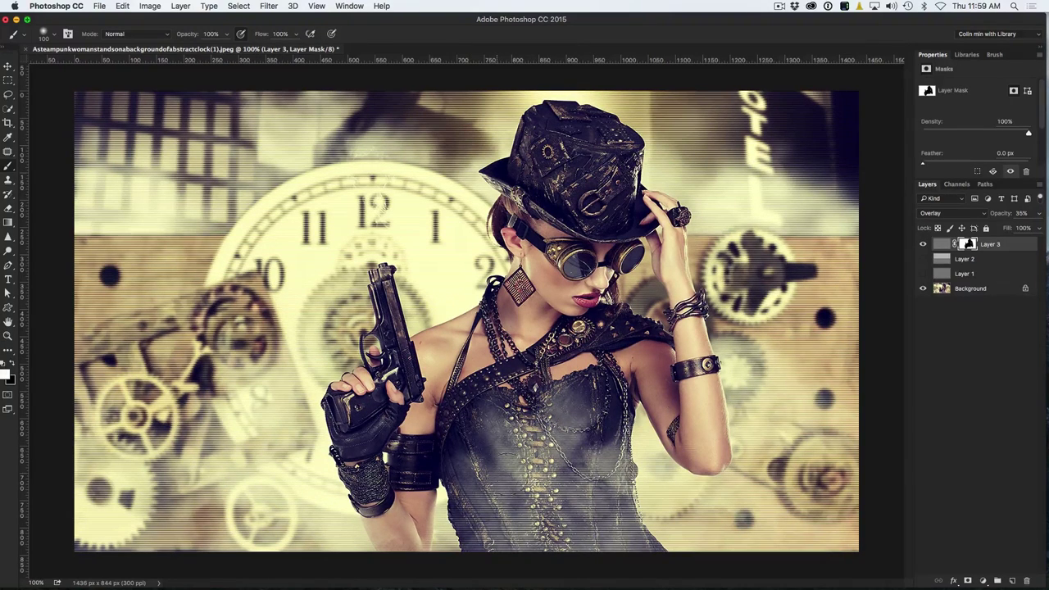
# Touch up the mask over the right forearm and hat, then hide Layer 3 to compare.
pyautogui.moveTo(691, 452)
pyautogui.mouseDown()
pyautogui.moveTo(703, 459)
pyautogui.moveTo(736, 440)
pyautogui.mouseUp()
pyautogui.moveTo(564, 164)
pyautogui.mouseDown()
pyautogui.moveTo(542, 123)
pyautogui.moveTo(578, 123)
pyautogui.moveTo(541, 127)
pyautogui.moveTo(635, 170)
pyautogui.moveTo(645, 207)
pyautogui.moveTo(576, 157)
pyautogui.moveTo(588, 127)
pyautogui.mouseUp()
pyautogui.click(923, 244)
# Show Layer 3 again and raise its opacity to 54%.
pyautogui.click(923, 244)
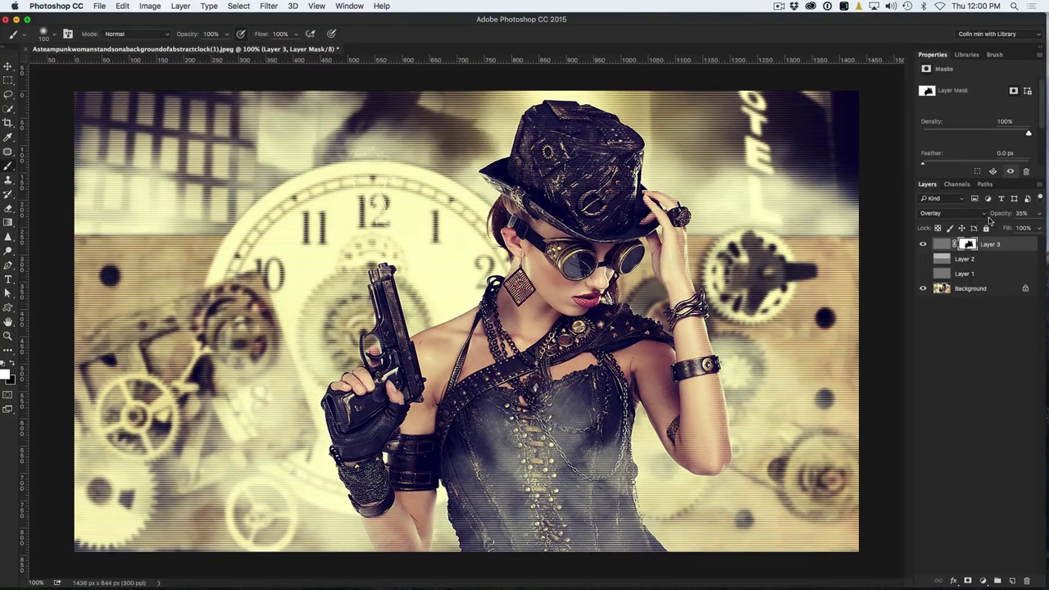
pyautogui.moveTo(1013, 214); pyautogui.dragTo(1018, 215)
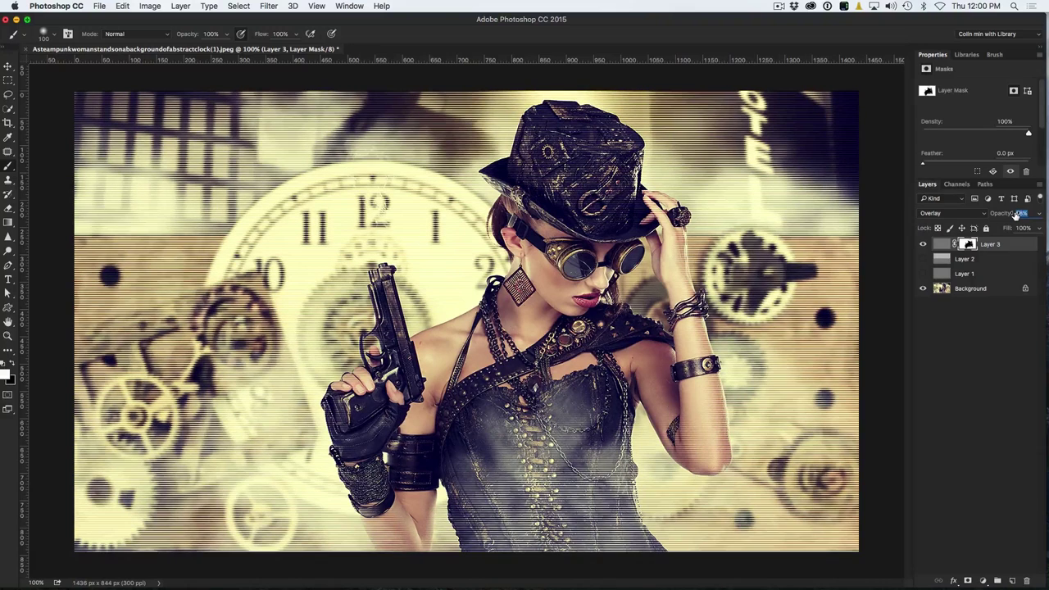